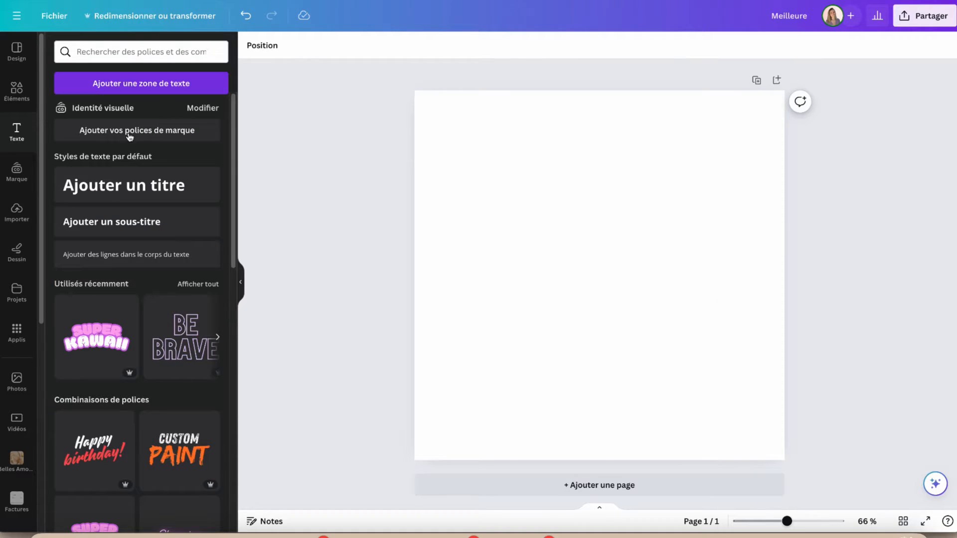
Step: Add the Super Kawaii text style as MAMAN, with dusty pink letters and a brown border
click(130, 304)
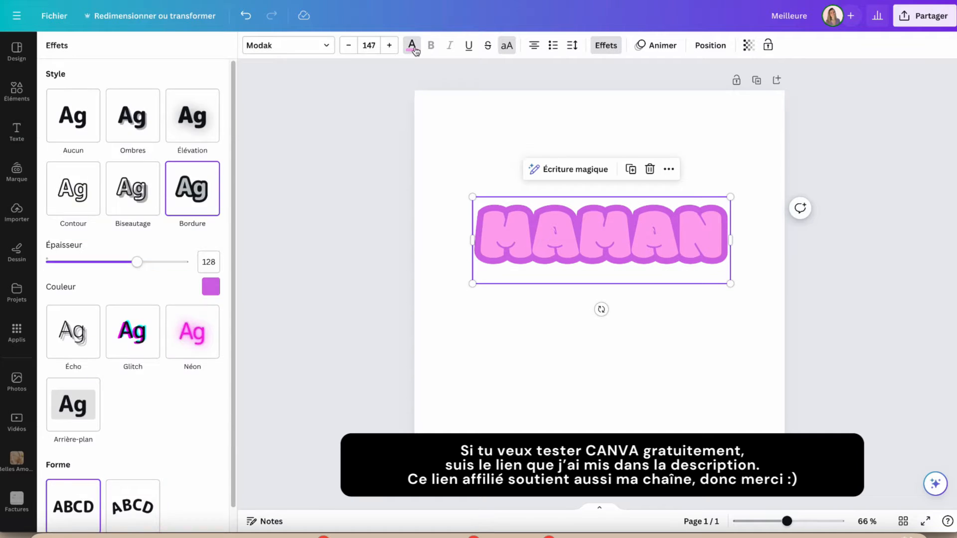
click(415, 50)
click(147, 324)
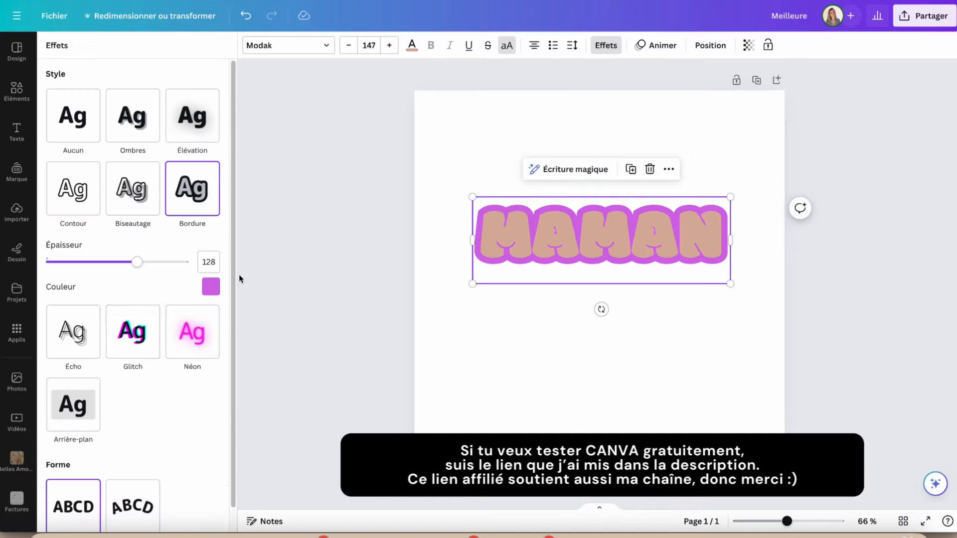
click(211, 286)
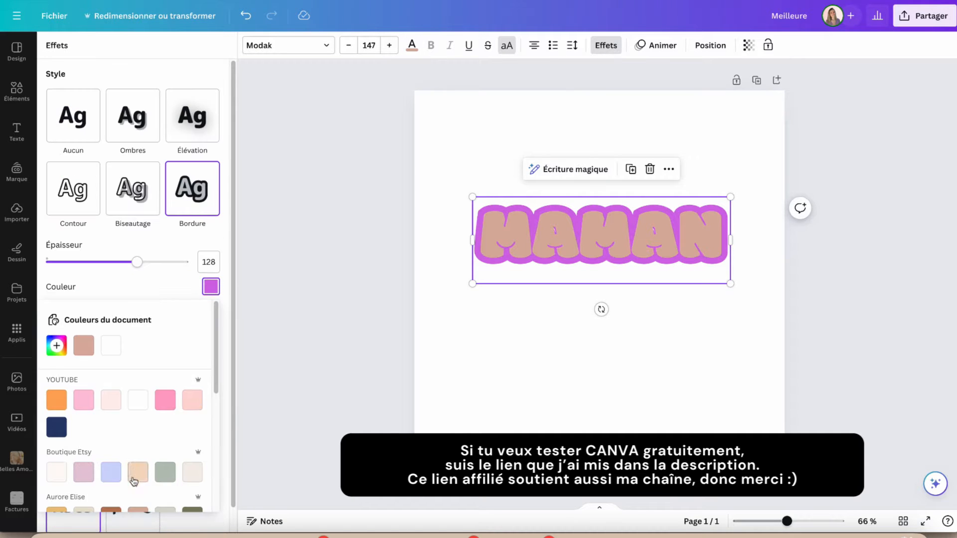
click(108, 512)
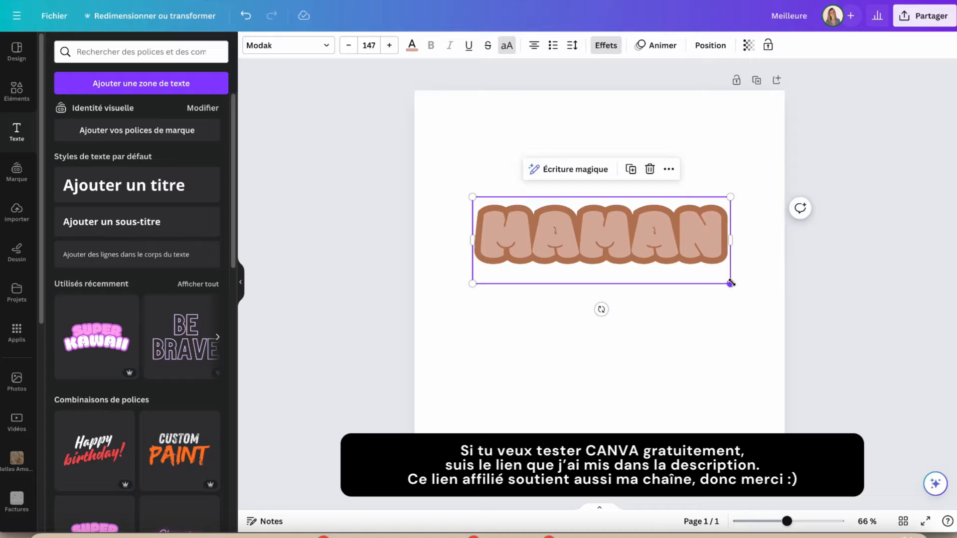
Step: Shrink the MAMAN text to font size 118 and stack copies of it beneath to form four rows
drag(730, 284, 680, 253)
drag(640, 241, 635, 219)
key(super+v)
key(super+v)
drag(648, 183, 639, 267)
key(super+v)
drag(650, 180, 645, 312)
Step: Select all four MAMAN rows together, enlarge the block and centre it on the page
drag(834, 159, 613, 329)
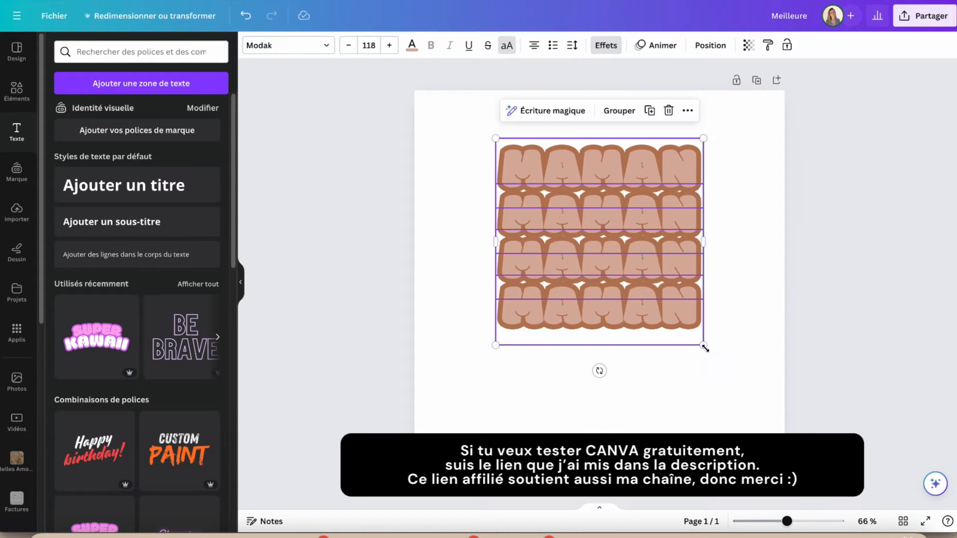
drag(703, 346, 747, 389)
drag(700, 303, 679, 315)
click(752, 239)
drag(760, 199, 630, 339)
drag(634, 341, 631, 341)
click(443, 271)
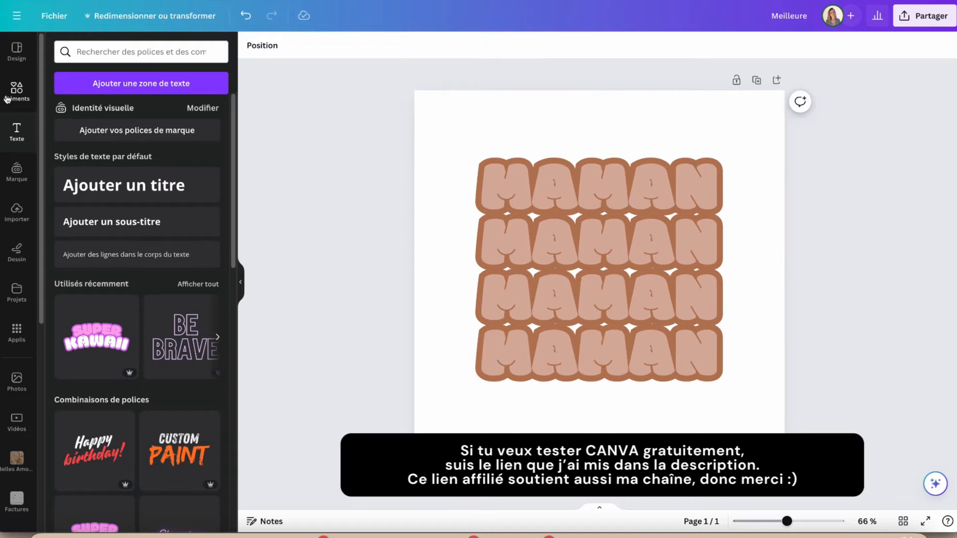
Step: Search the elements for "étoile" and add the illustration of three yellow sparkles
click(15, 92)
text(étoile)
key(Return)
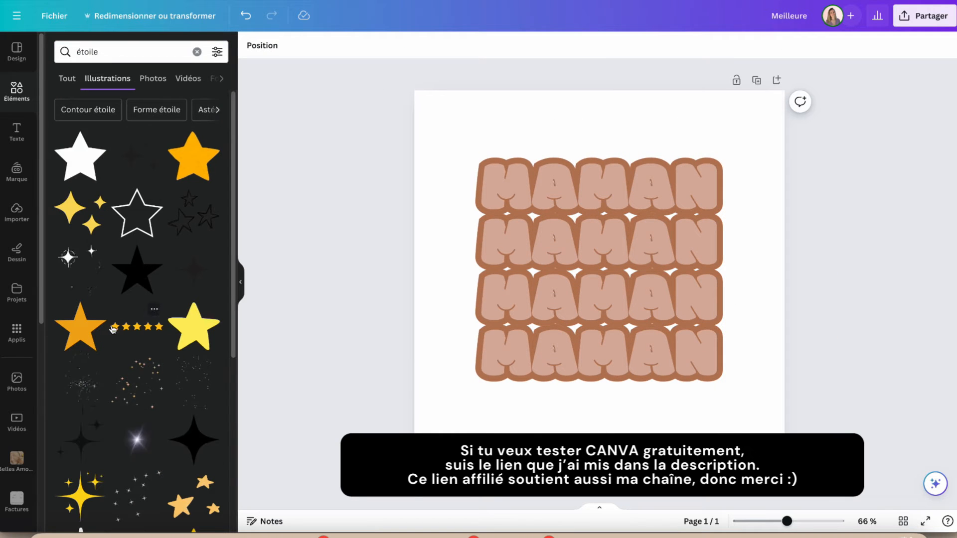
scroll(114, 329, down, 2)
scroll(114, 329, up, 2)
click(82, 214)
Step: Shrink the yellow sparkles graphic and move it to the right-hand edge of the MAMAN block
drag(526, 214, 632, 302)
drag(648, 320, 727, 239)
click(397, 45)
click(58, 353)
click(118, 113)
Step: Duplicate the sparkles graphic and spread the copies over the MAMAN rows
key(super+d)
key(super+d)
key(super+v)
drag(588, 363, 635, 201)
key(super+v)
click(874, 235)
Step: Position a sparkles copy at the left end of the top MAMAN row
drag(461, 155, 480, 214)
right_click(455, 217)
click(461, 218)
right_click(469, 214)
mouse_move(515, 350)
click(652, 350)
click(339, 194)
Step: Search the elements for "flower", add the white daisy, shrink it and place it on the top MAMAN row
click(197, 52)
text(flower)
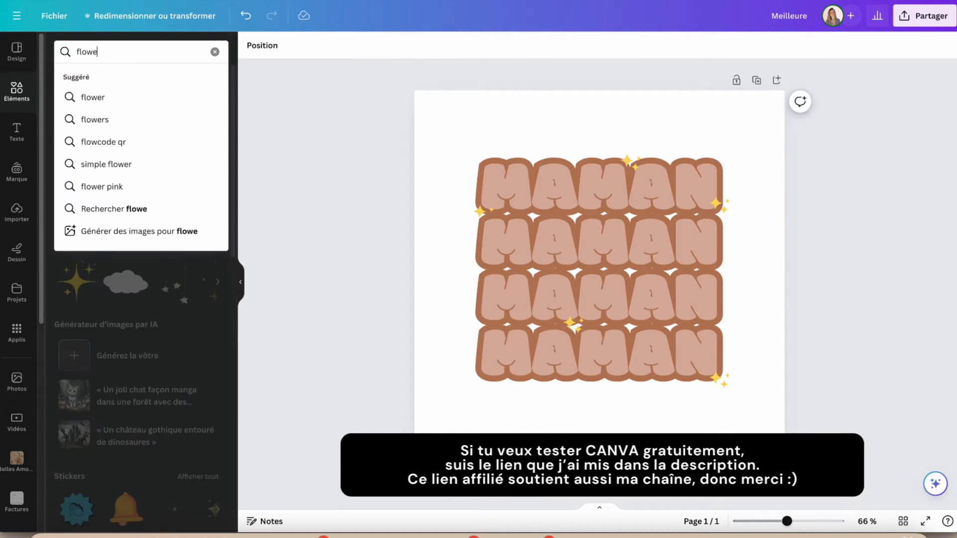
key(Return)
click(125, 169)
drag(671, 201, 553, 325)
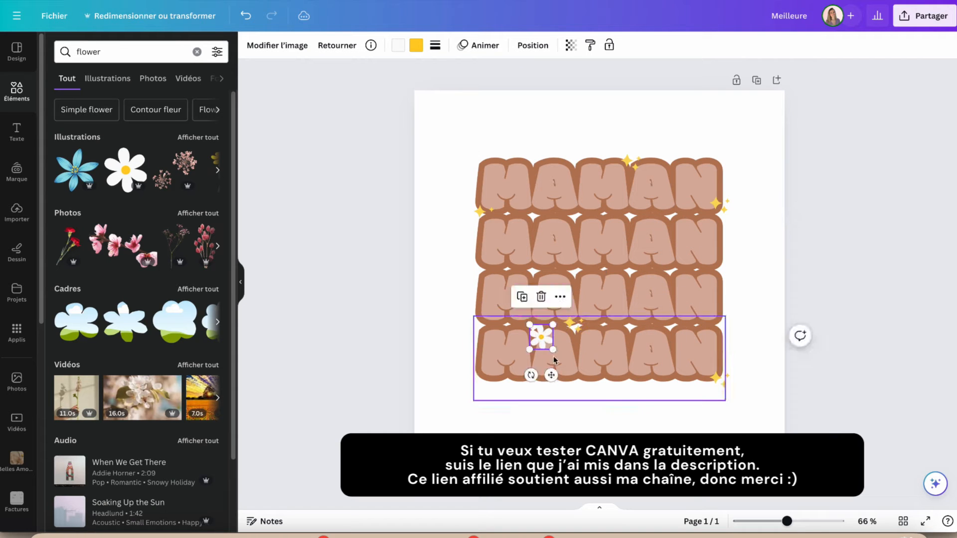
drag(554, 378, 535, 207)
Step: Paste two copies of the daisy, one between the middle rows and one at the left of the bottom row
key(super+c)
key(super+v)
key(super+v)
click(835, 205)
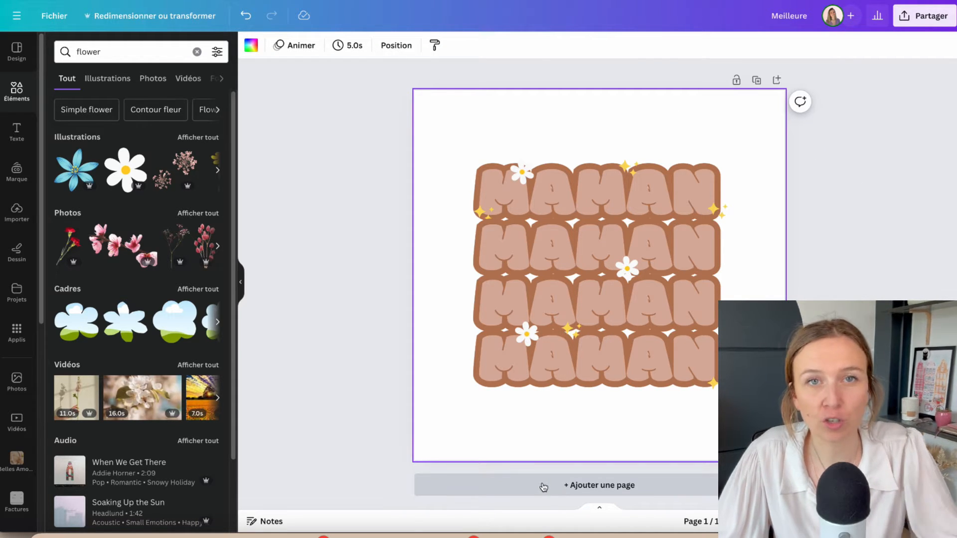
Step: Download the design as a PNG with a transparent background at size 2 (2000 × 2000 px)
click(924, 16)
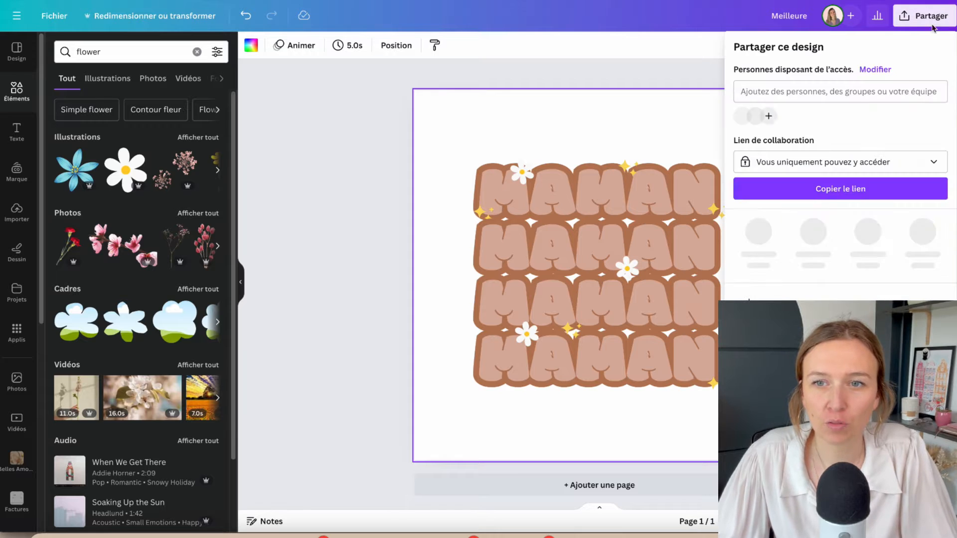
click(805, 298)
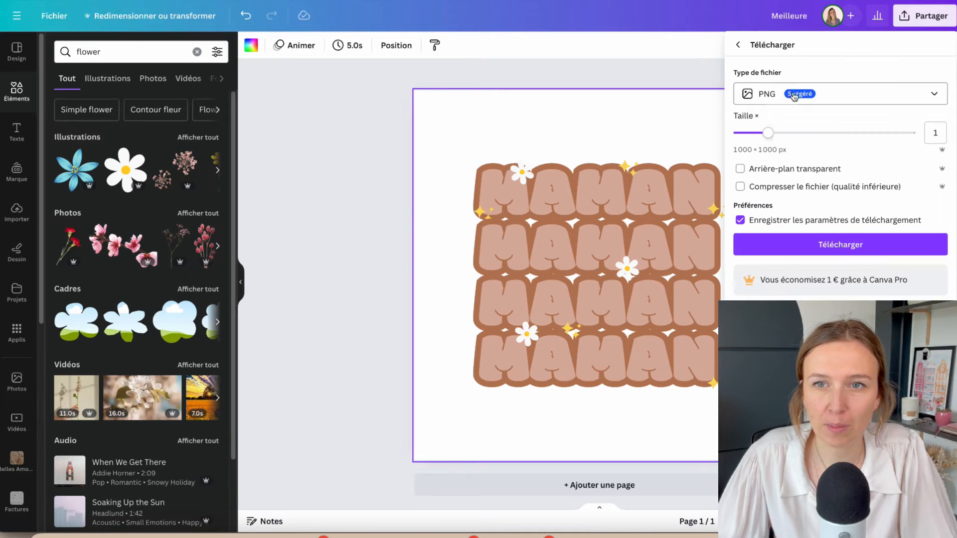
click(740, 168)
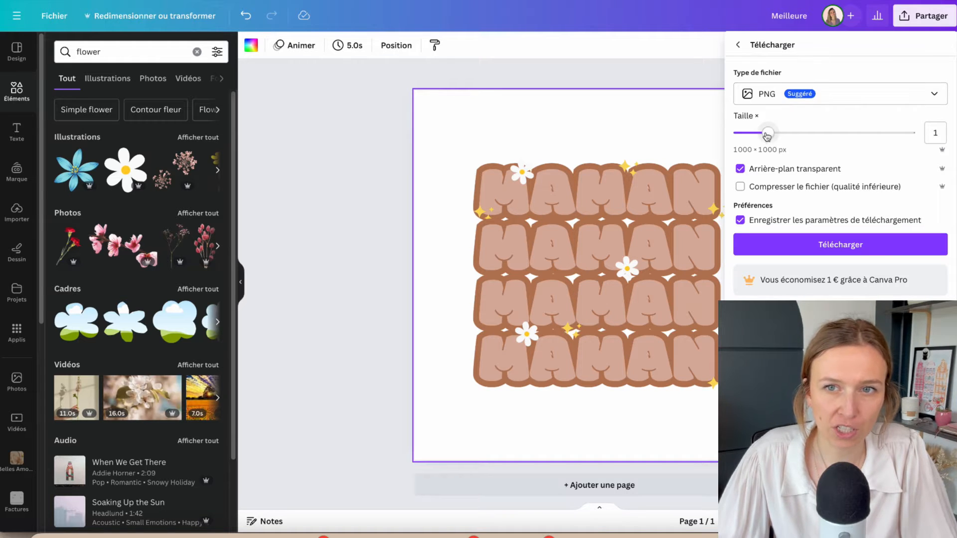
drag(768, 133, 840, 136)
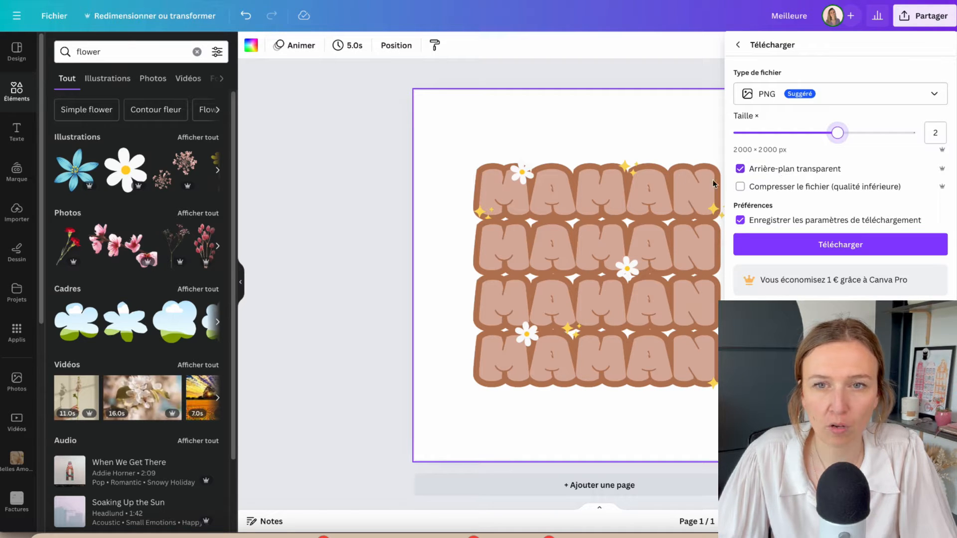
click(814, 246)
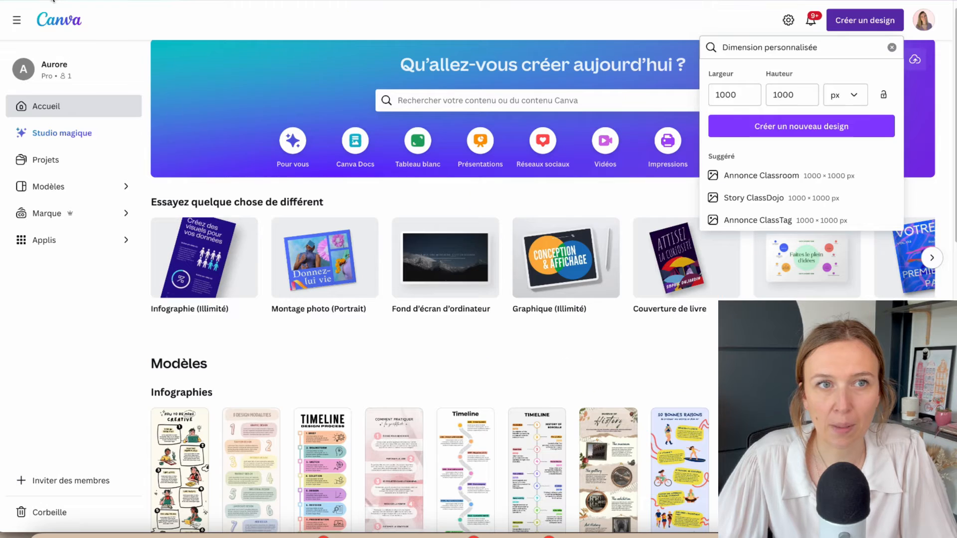
Step: Dismiss the custom size form on the home page and search the templates for "mug mockup"
click(637, 22)
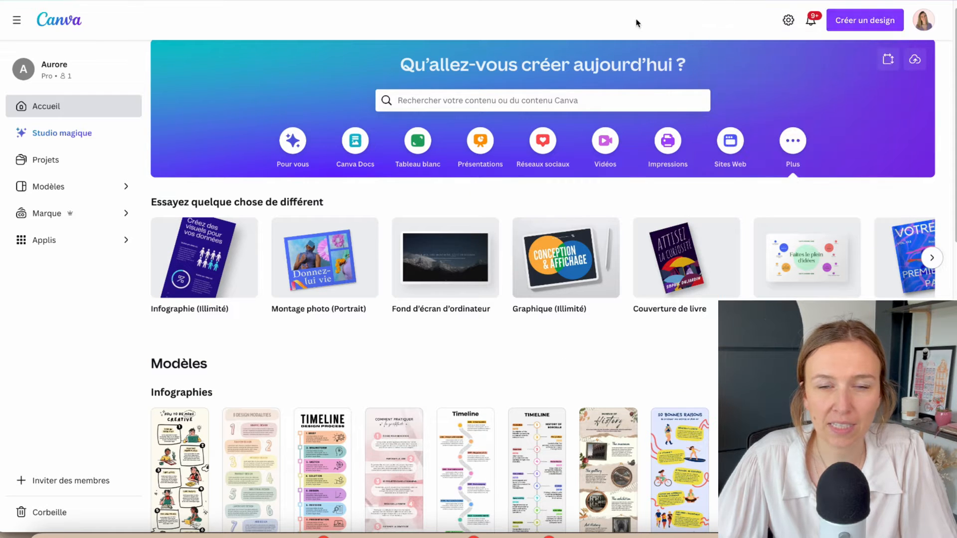
click(535, 101)
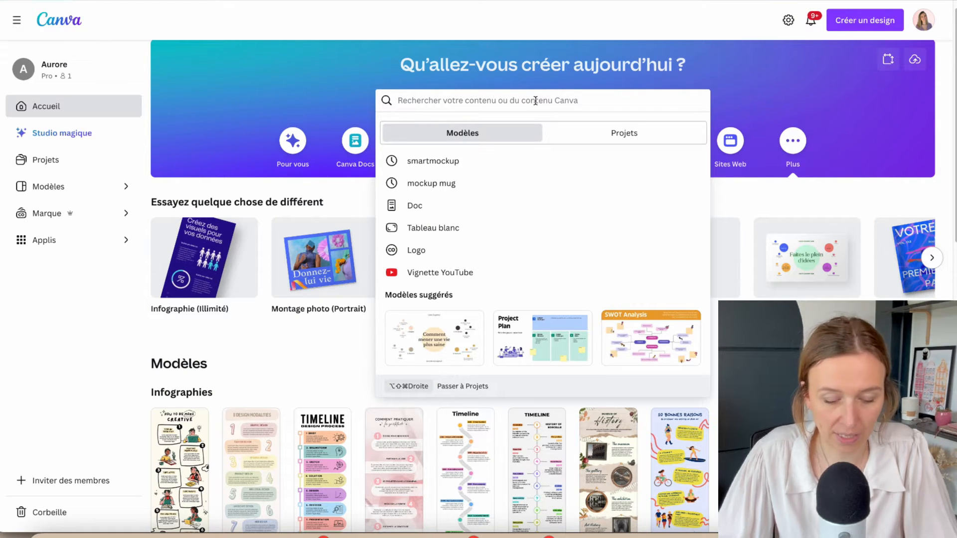
text(muf)
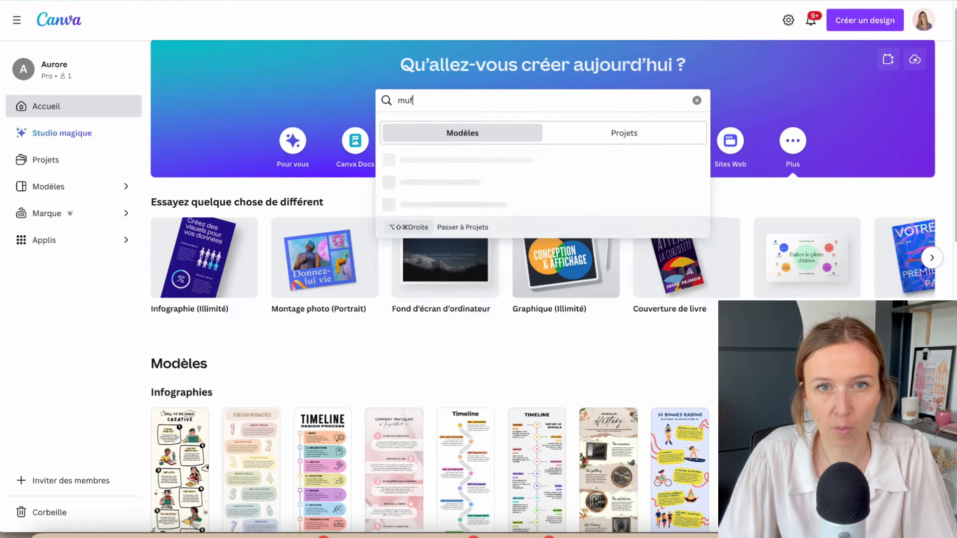
key(BackSpace)
text(g mockup)
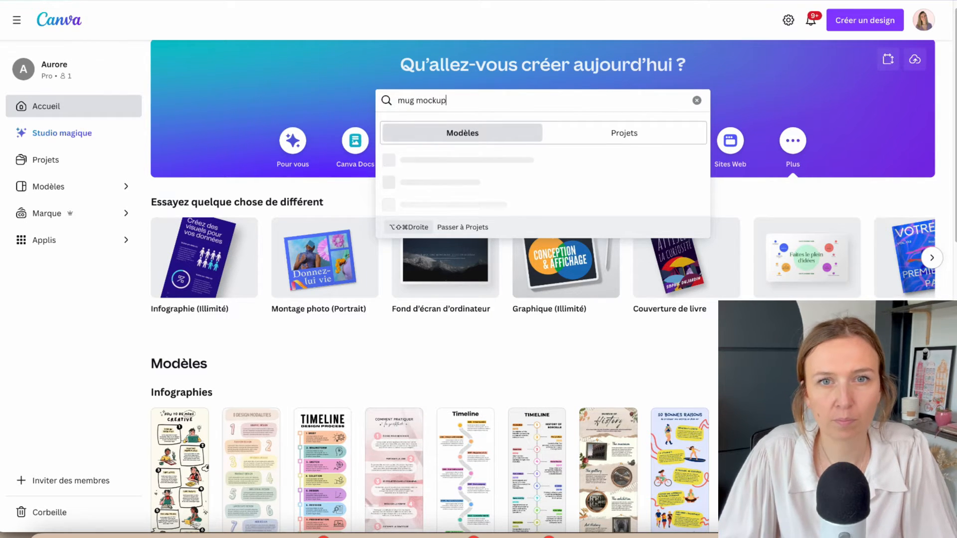
key(Return)
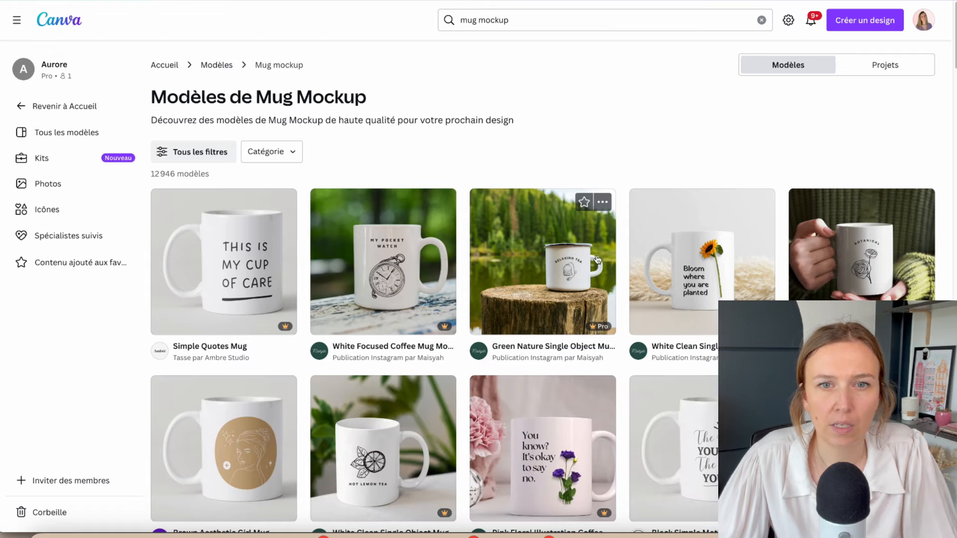
Step: Choose the White Clean Coffee Mug Mockup template with the crescent moon and open it for customising
scroll(726, 219, down, 3)
scroll(687, 383, down, 3)
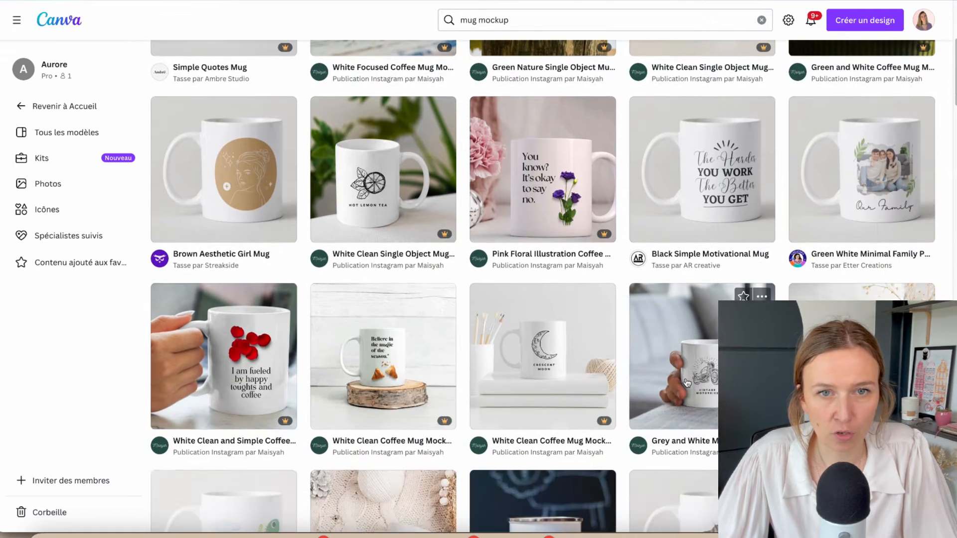
scroll(687, 383, down, 3)
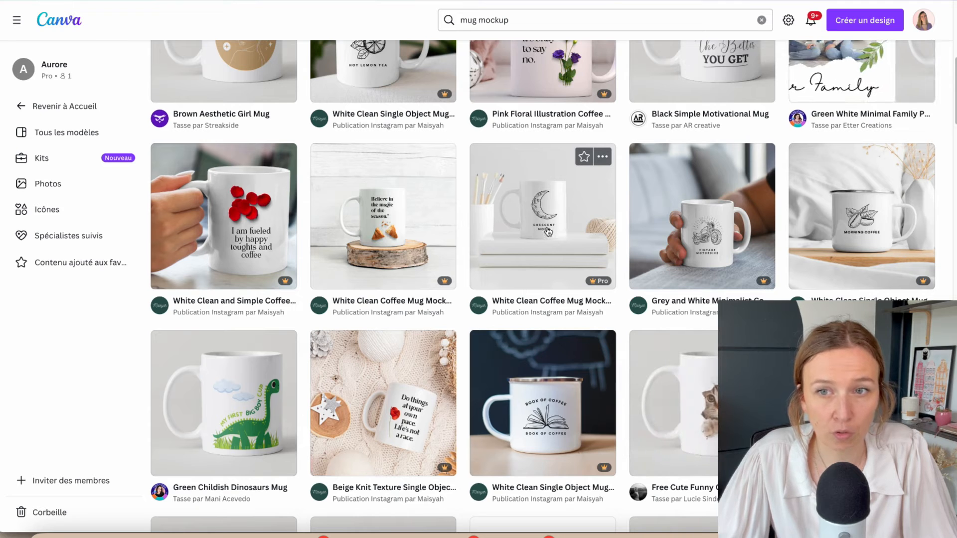
click(566, 231)
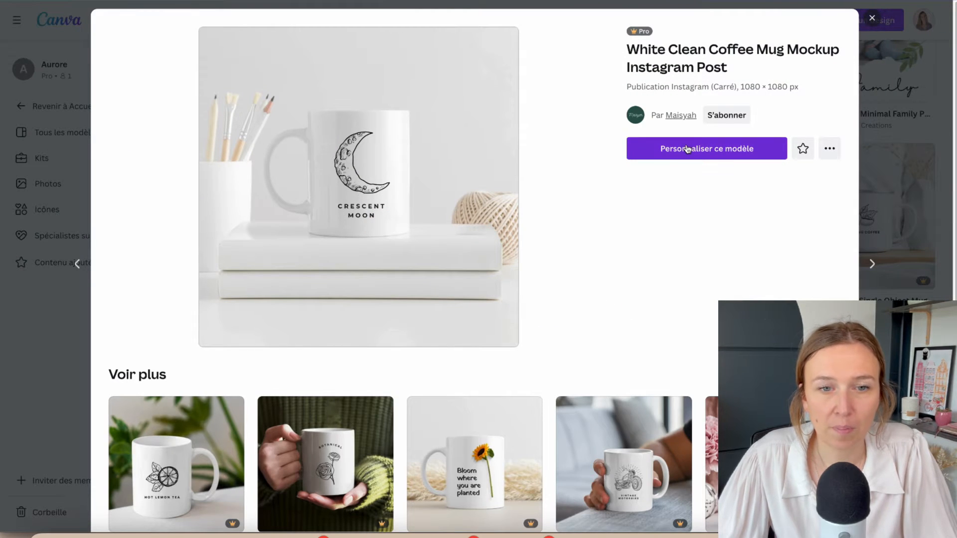
click(688, 149)
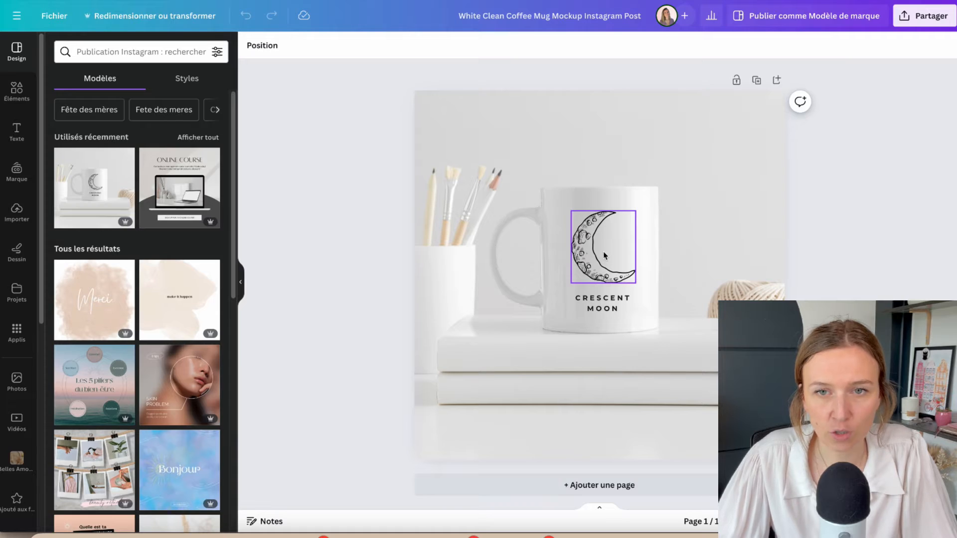
Step: Delete the moon drawing and the CRESCENT MOON text from the mug
click(603, 251)
key(Delete)
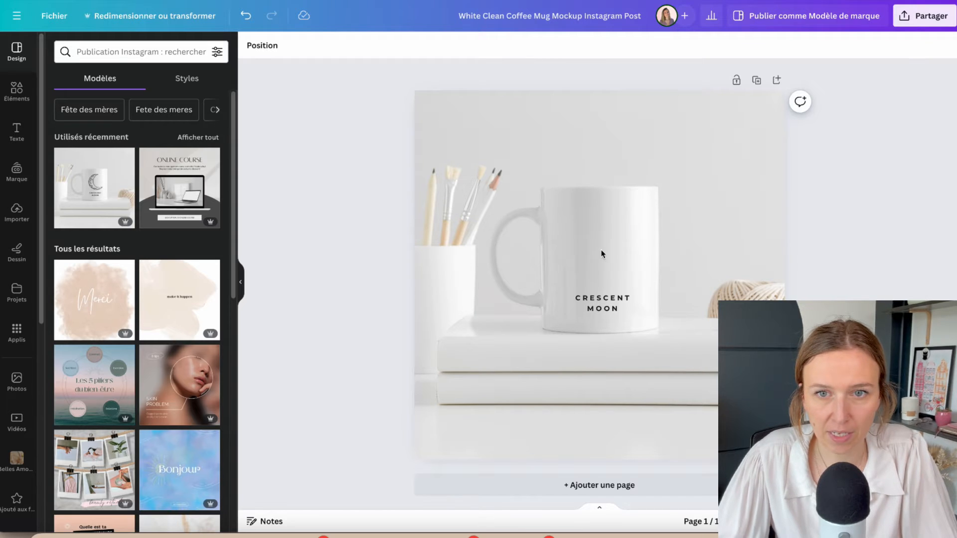
click(605, 300)
key(Delete)
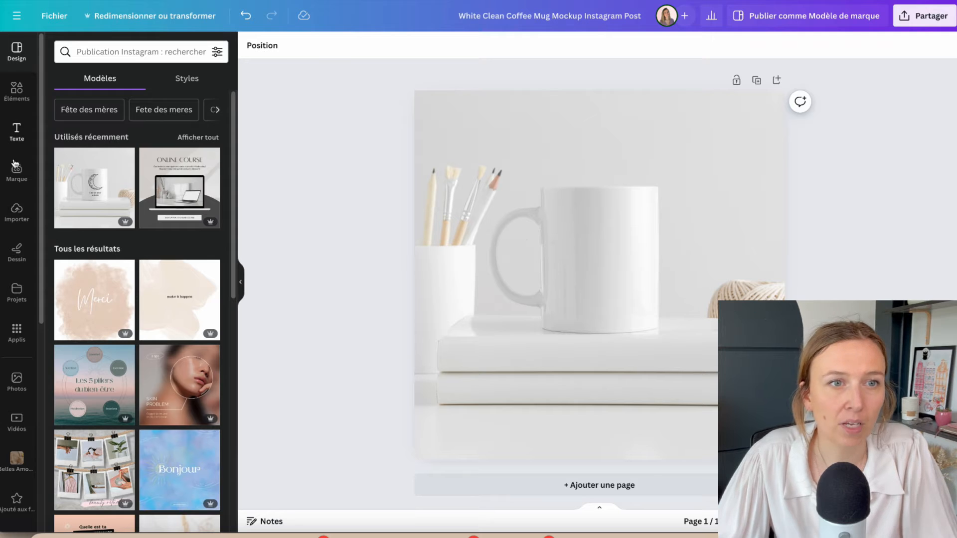
Step: Add the uploaded MAMAN design to the mockup, scale it down and centre it on the white mug
click(16, 212)
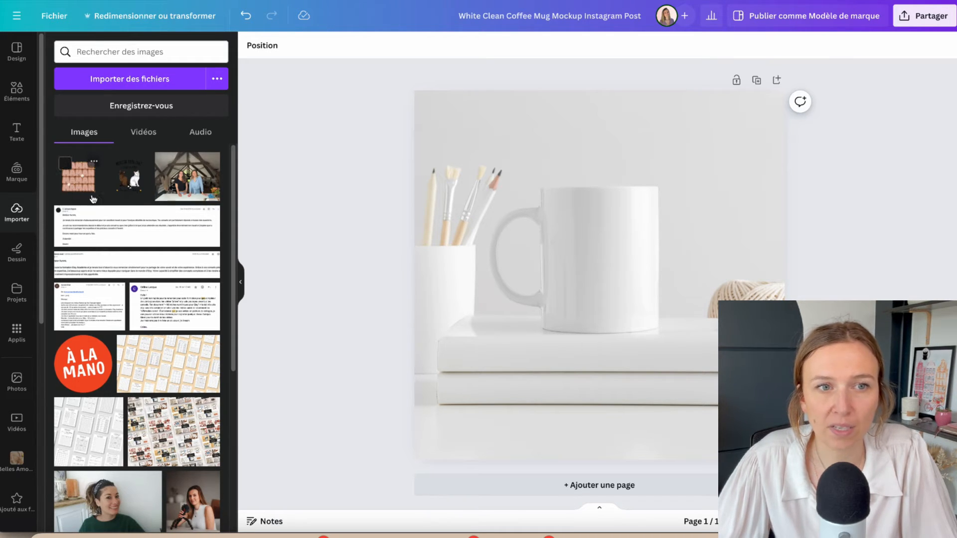
click(78, 183)
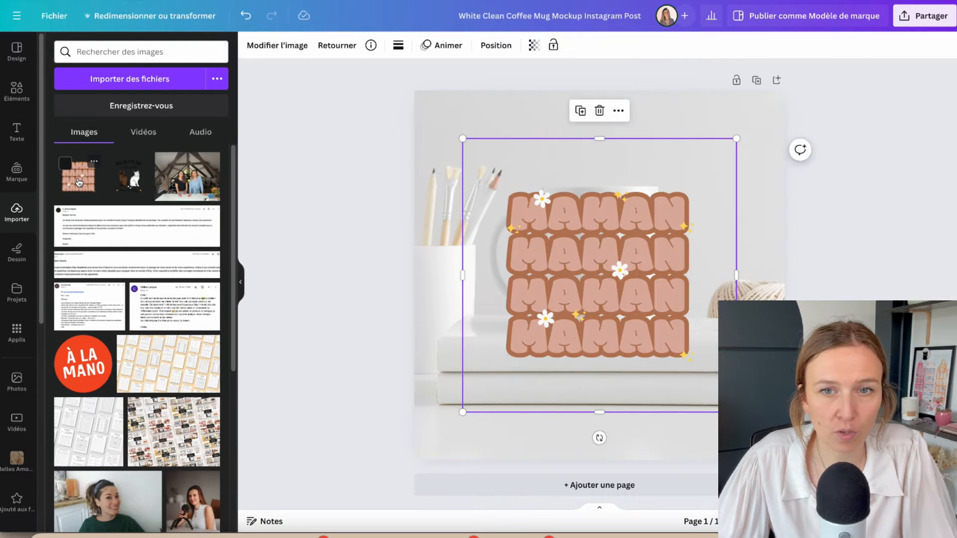
drag(461, 413, 618, 256)
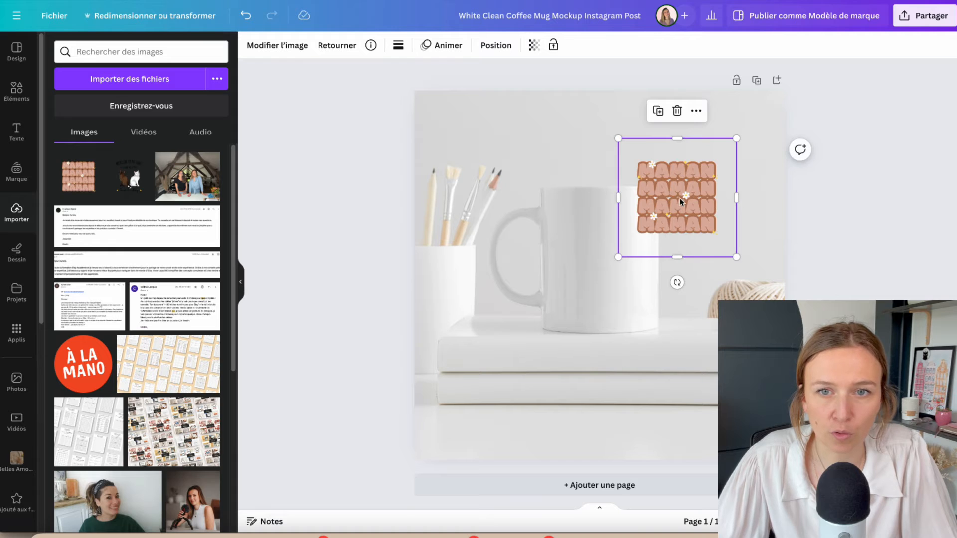
drag(679, 199, 602, 255)
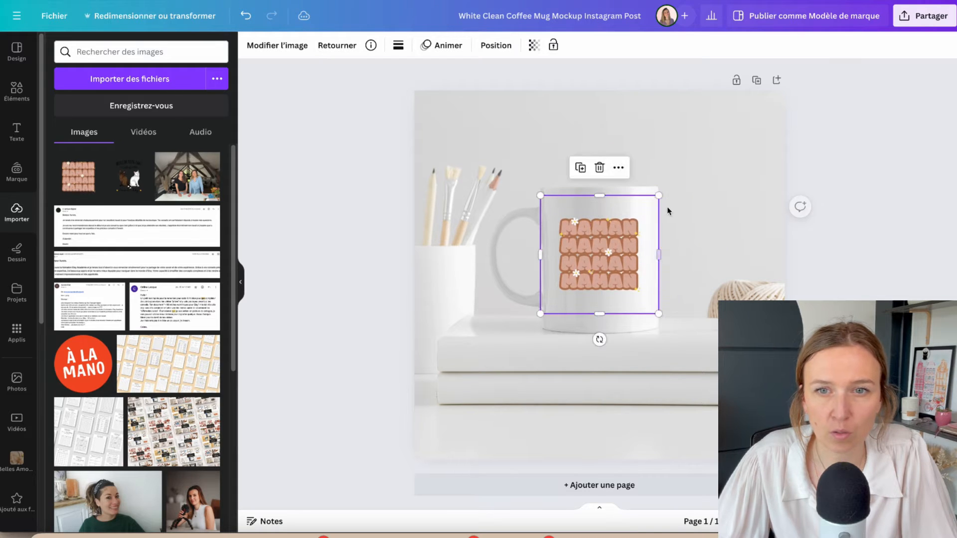
drag(658, 195, 653, 202)
drag(590, 241, 592, 239)
click(658, 336)
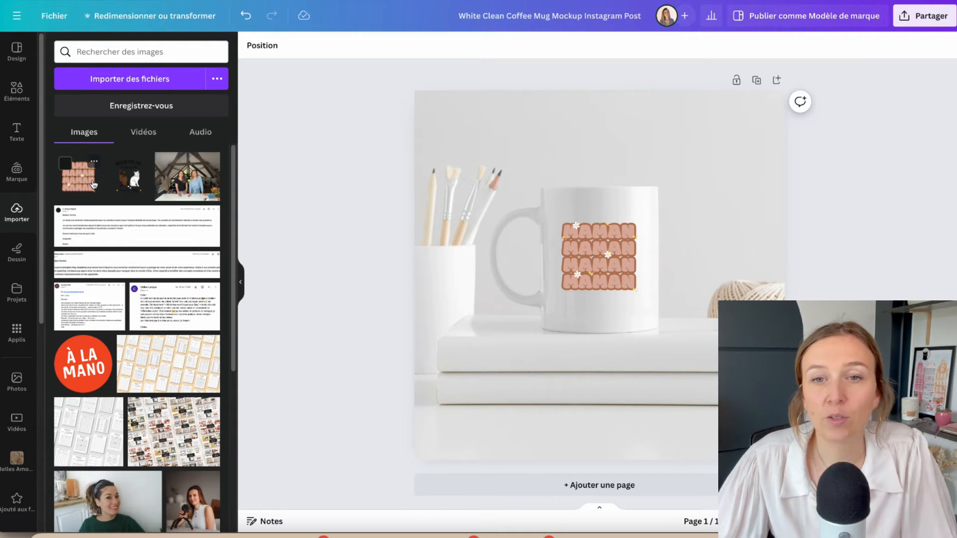
Step: Search the Canva apps for "mockup" and open the Mockups app in the editor
scroll(15, 378, down, 1)
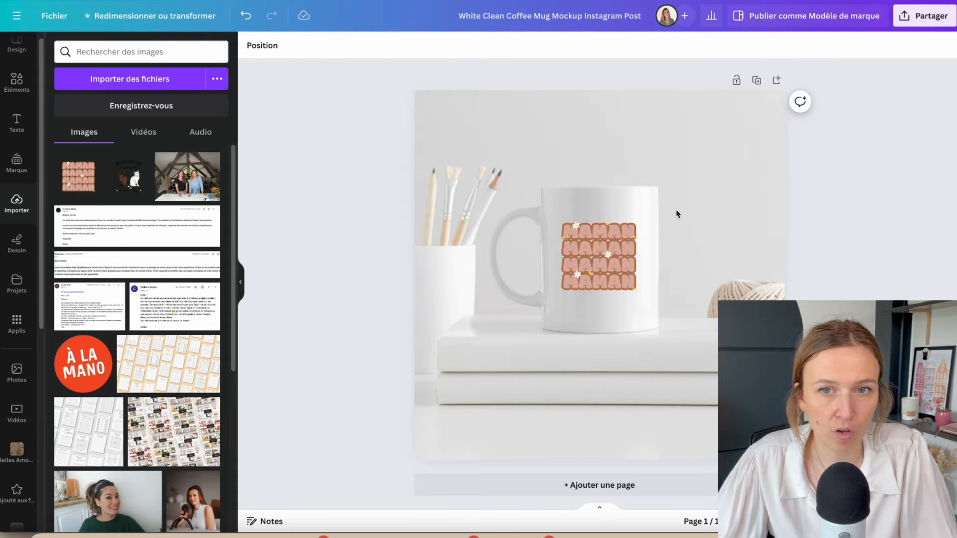
scroll(2, 352, down, 2)
scroll(5, 349, up, 1)
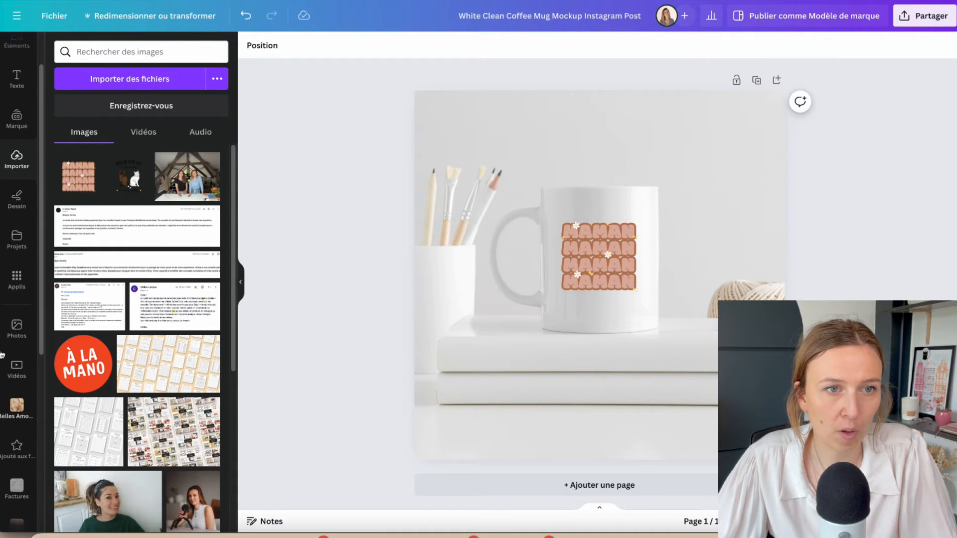
click(17, 288)
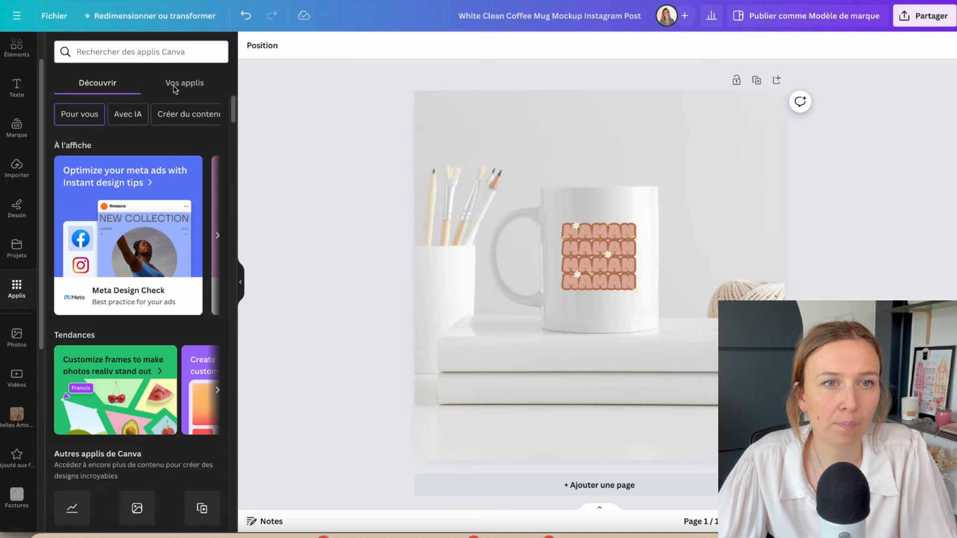
click(166, 52)
text(mockup)
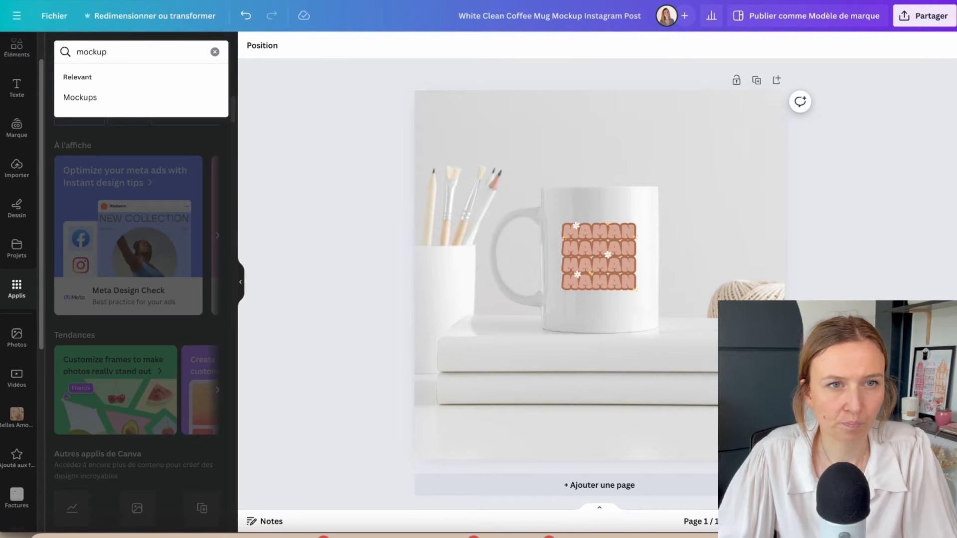
key(Return)
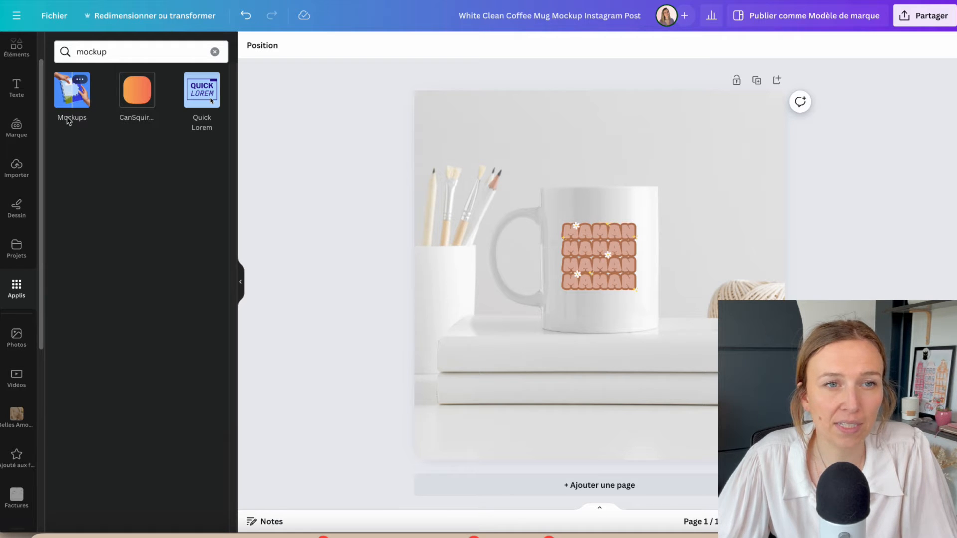
click(72, 92)
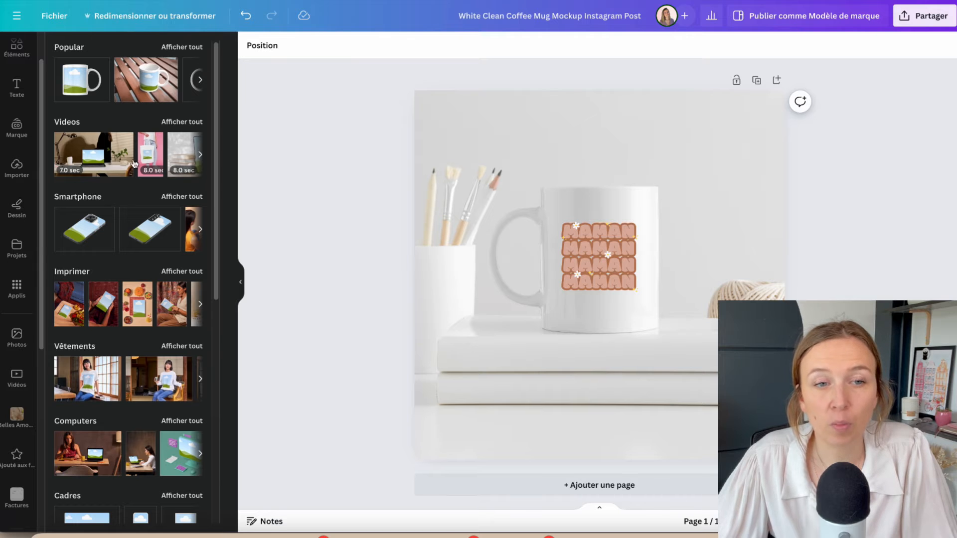
Step: Look through the mockup categories offered by the app, from Popular and Videos down to Packaging and Montre
scroll(134, 200, down, 8)
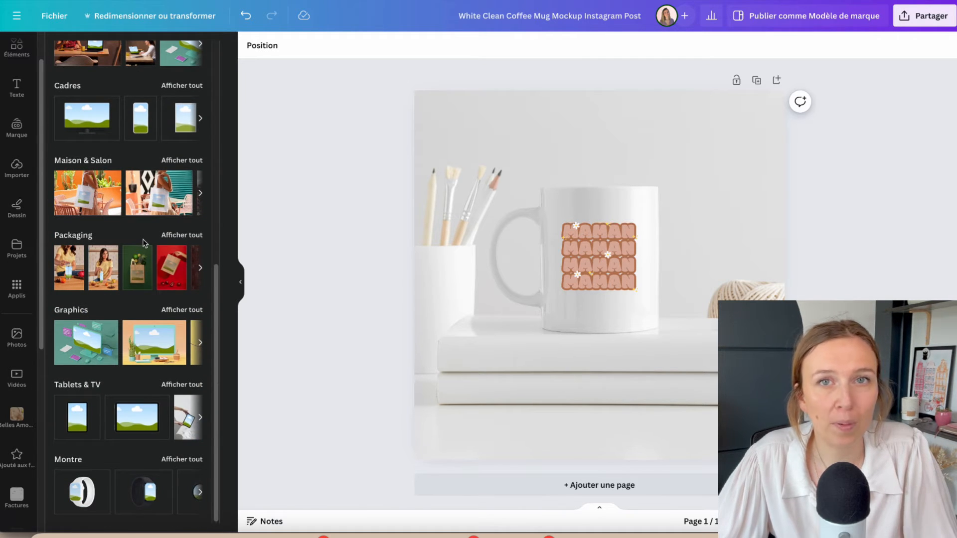
scroll(151, 229, up, 8)
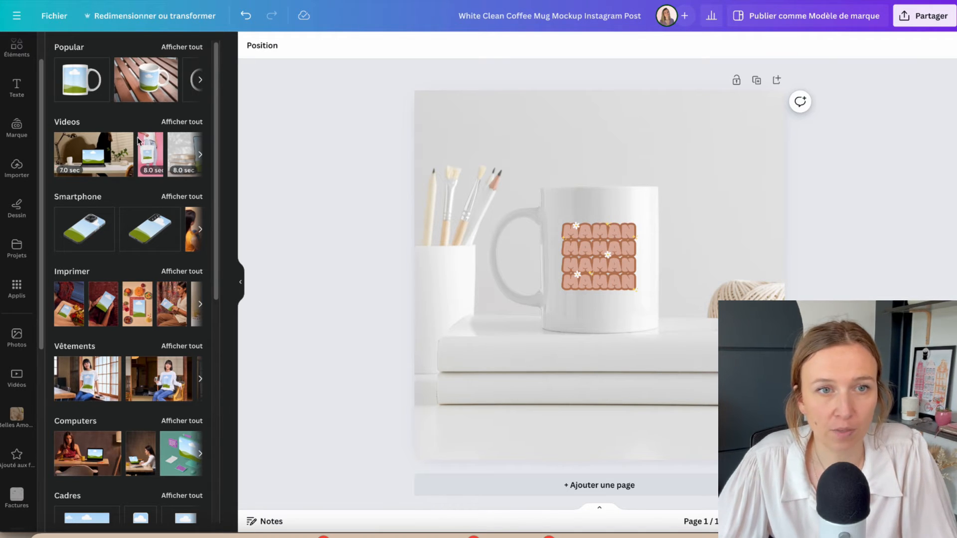
scroll(188, 249, down, 2)
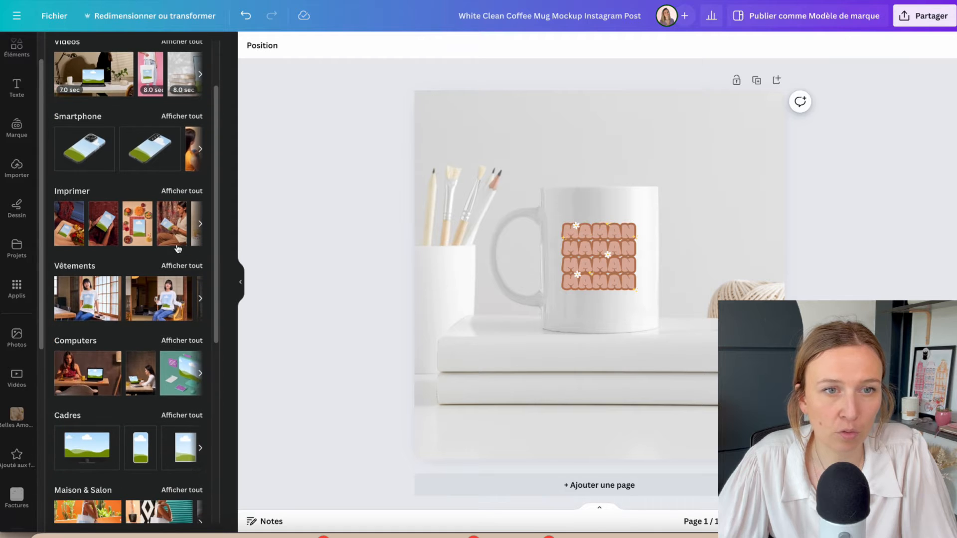
scroll(200, 234, down, 2)
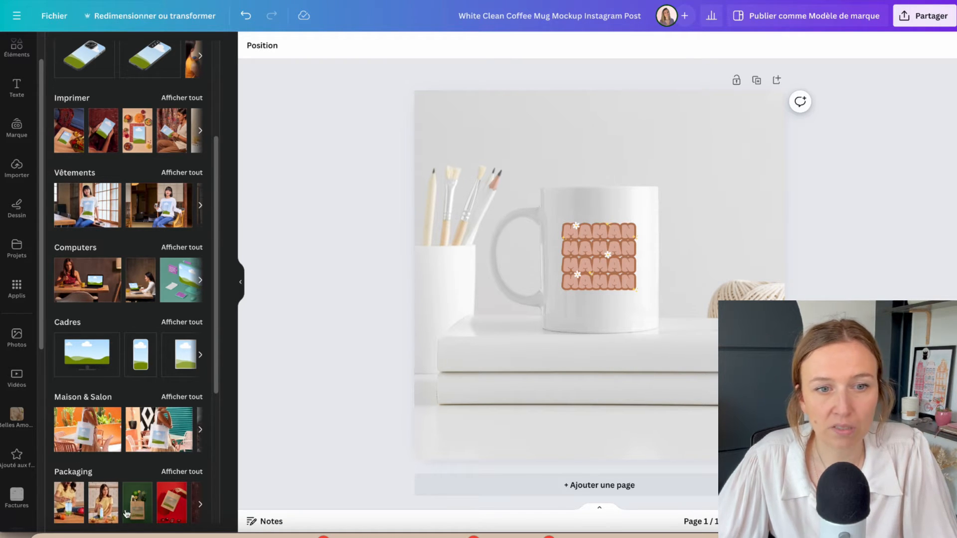
scroll(181, 243, up, 3)
scroll(191, 204, down, 8)
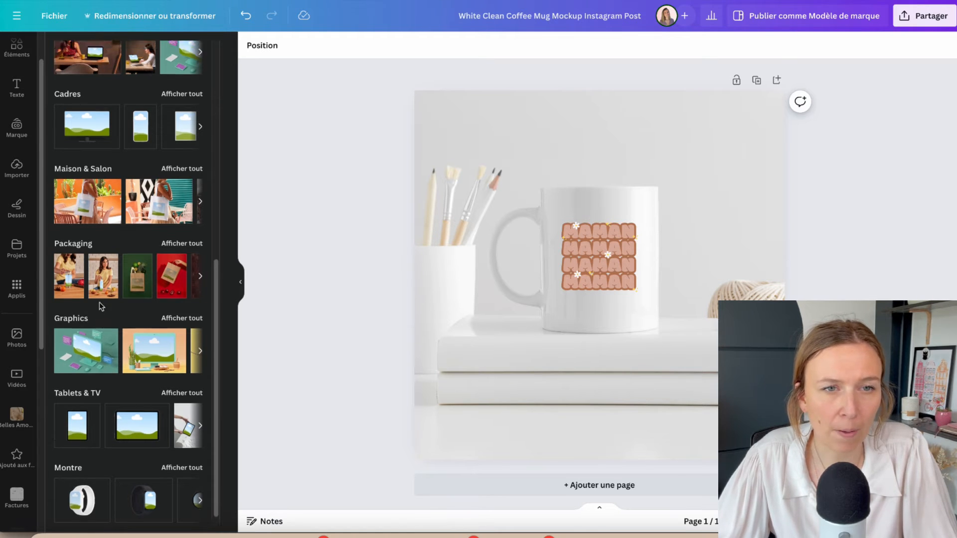
scroll(98, 305, up, 8)
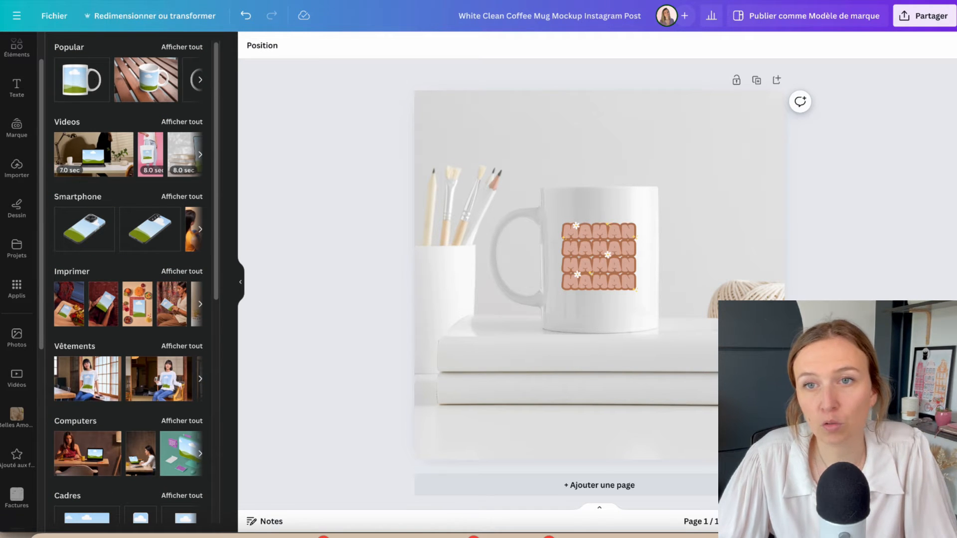
Step: Duplicate the mug page and delete all the content on the copy to leave a blank second page
click(754, 80)
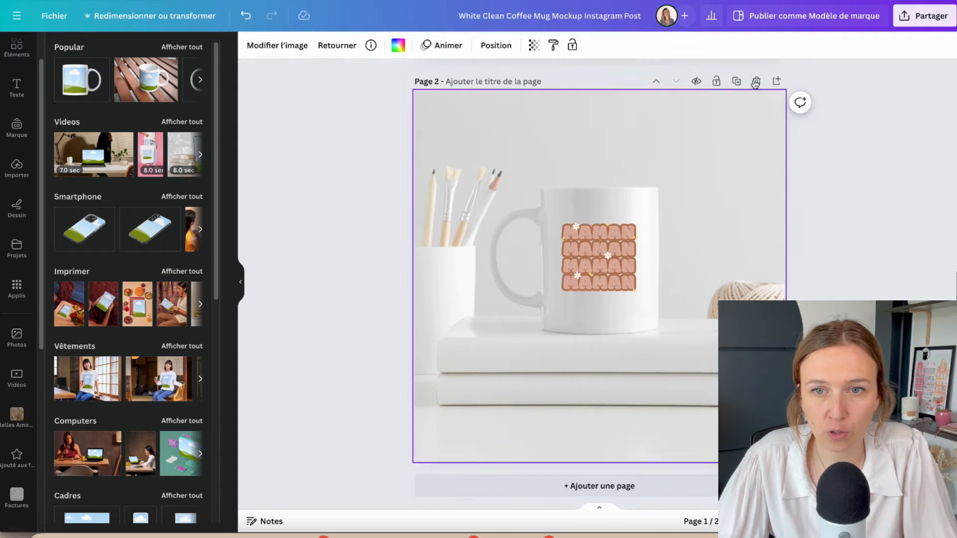
drag(840, 104, 282, 496)
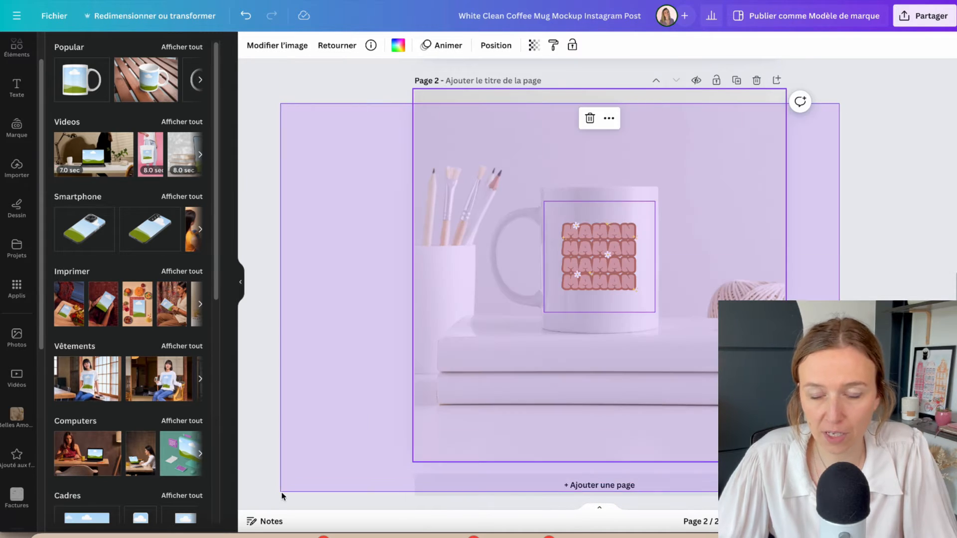
click(512, 411)
key(Delete)
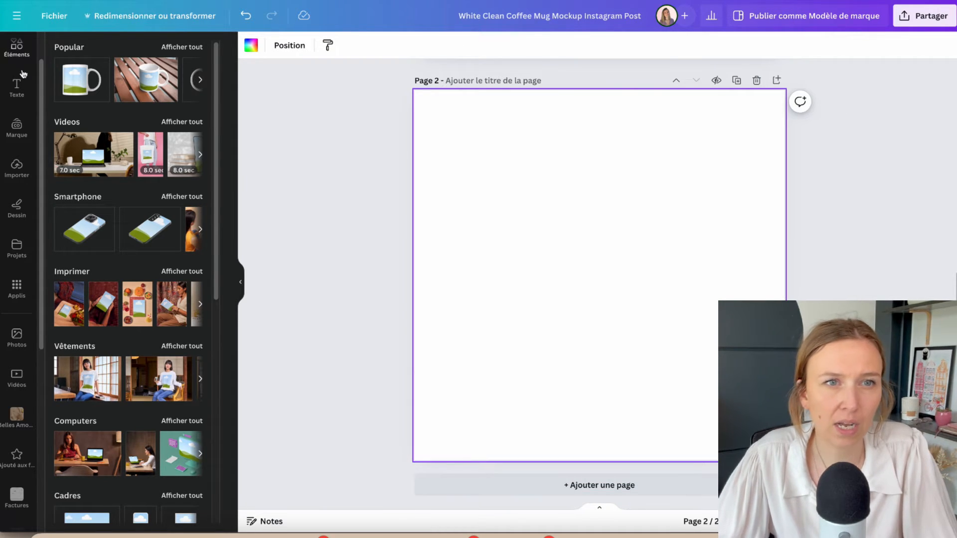
Step: Add the Popular mockup of a mug on wooden slats to page 2 and enlarge it to cover the whole page
click(181, 47)
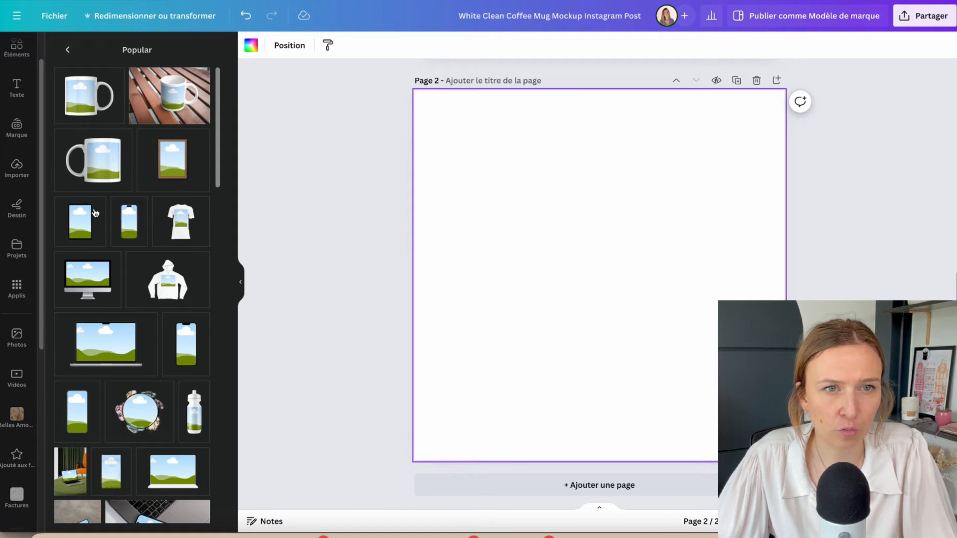
click(175, 104)
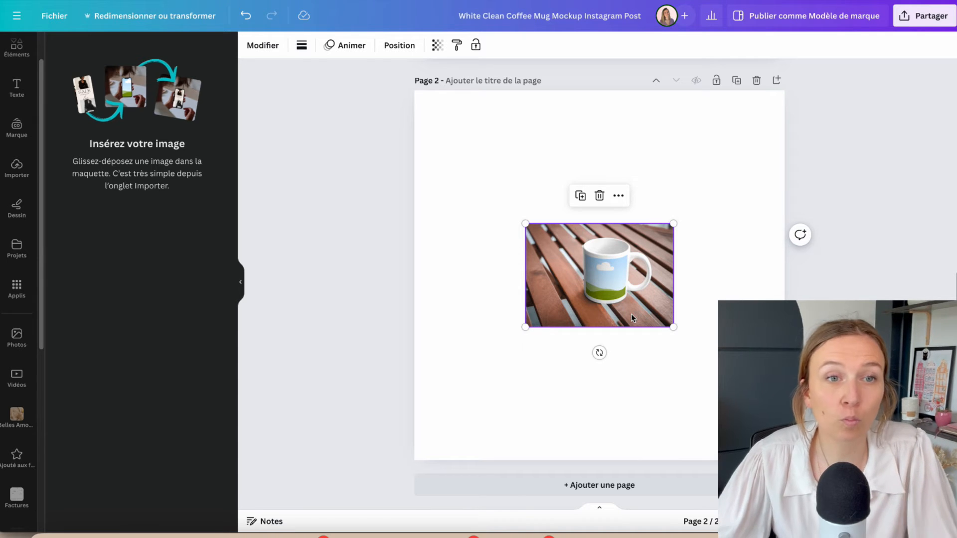
drag(524, 223, 297, 60)
drag(670, 327, 863, 459)
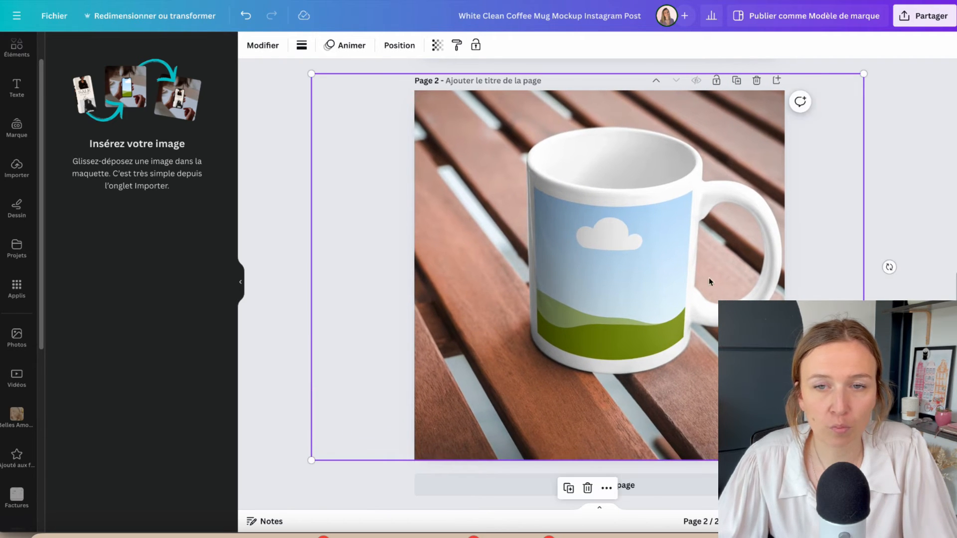
drag(709, 277, 699, 284)
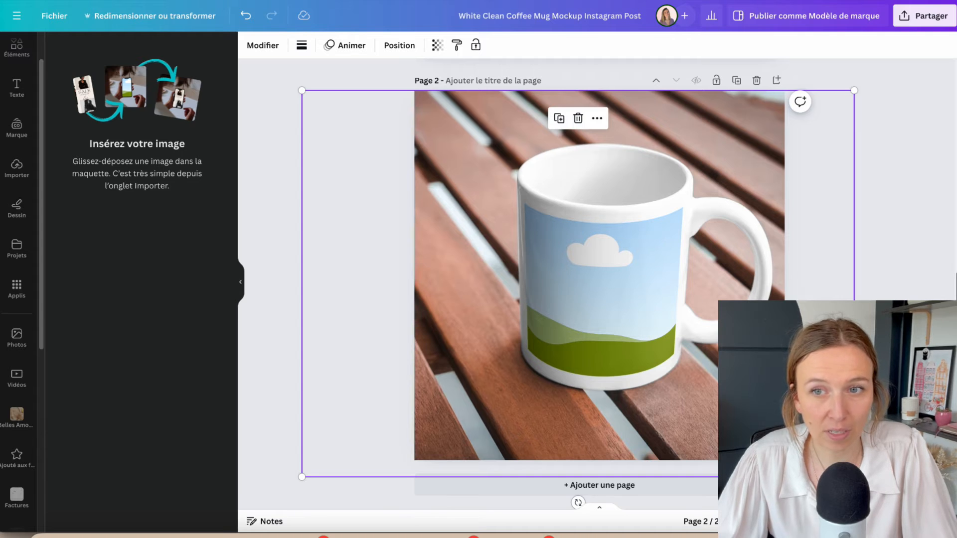
click(907, 331)
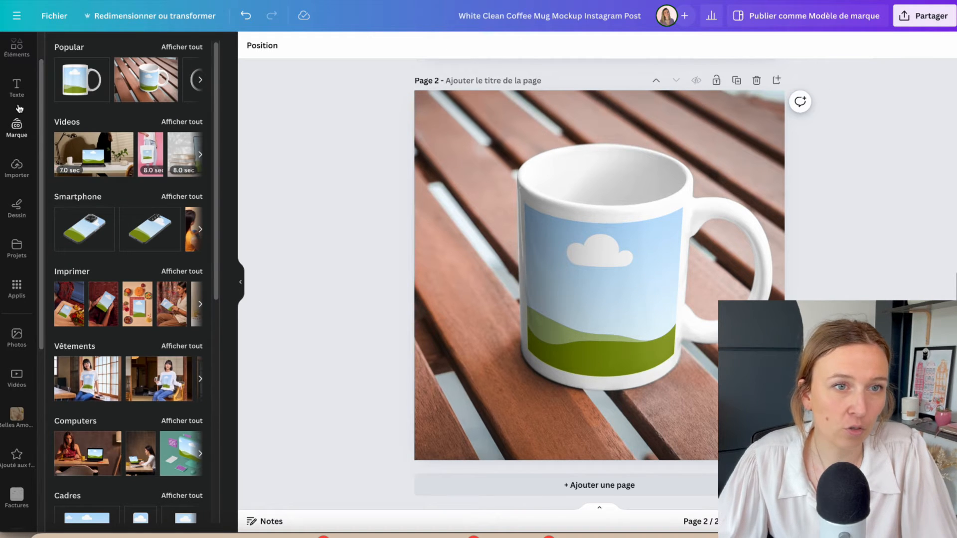
Step: Add the uploaded MAMAN design to page 2 and move it onto the mug's placeholder image area
click(17, 172)
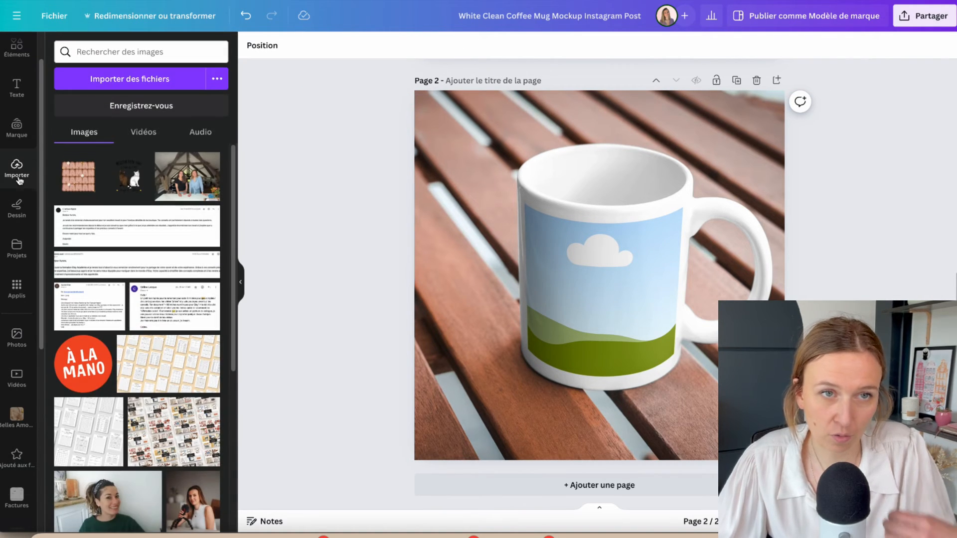
click(73, 187)
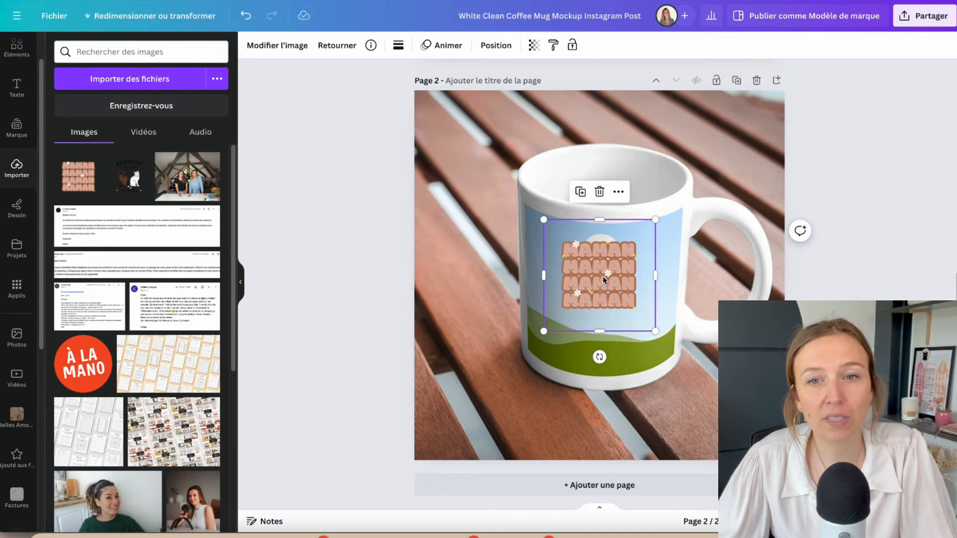
key(Delete)
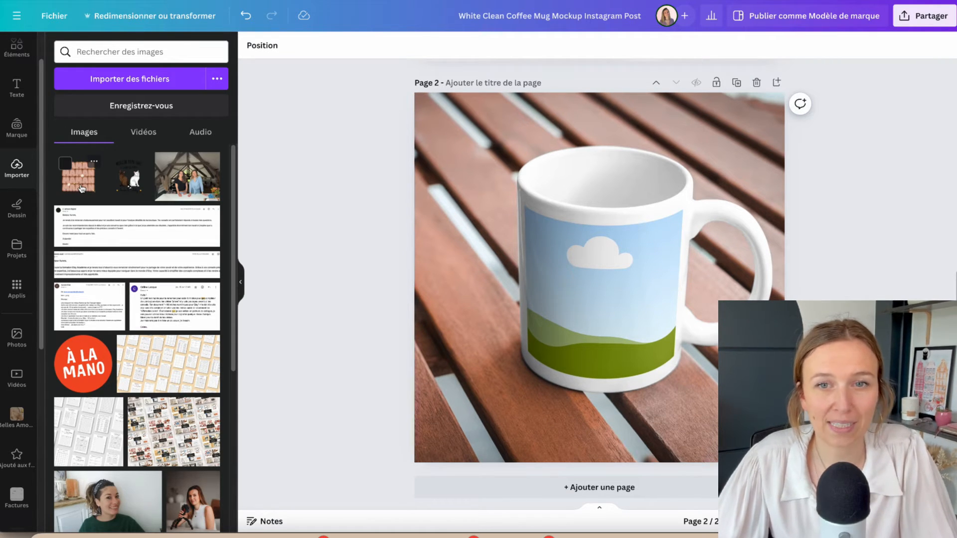
click(81, 188)
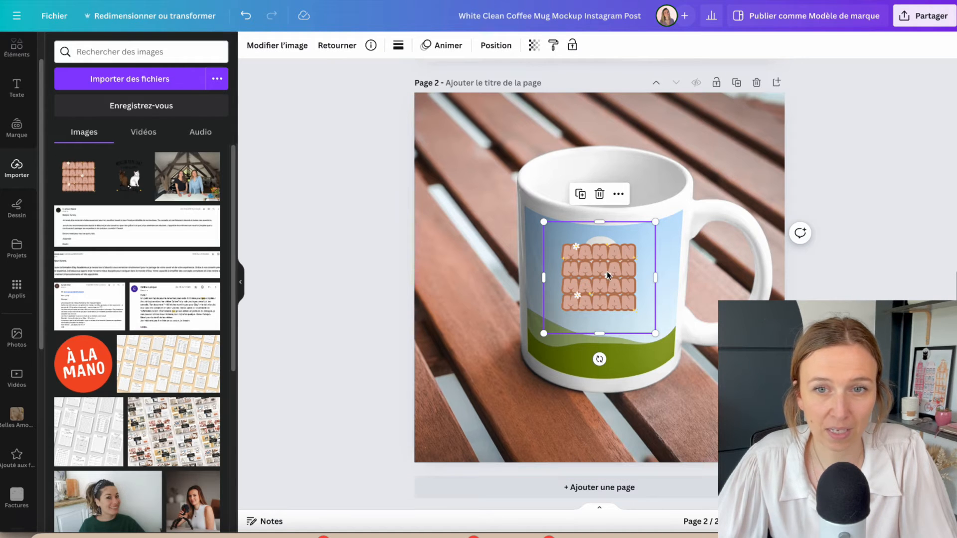
mouse_move(607, 271)
mouse_down()
mouse_move(579, 294)
mouse_move(622, 299)
mouse_move(605, 279)
mouse_move(604, 290)
mouse_up()
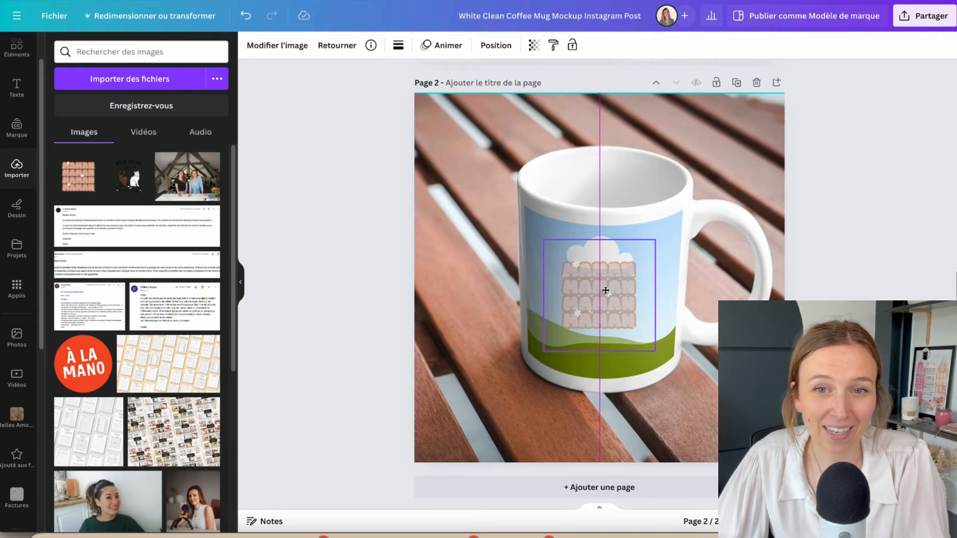
drag(605, 290, 605, 289)
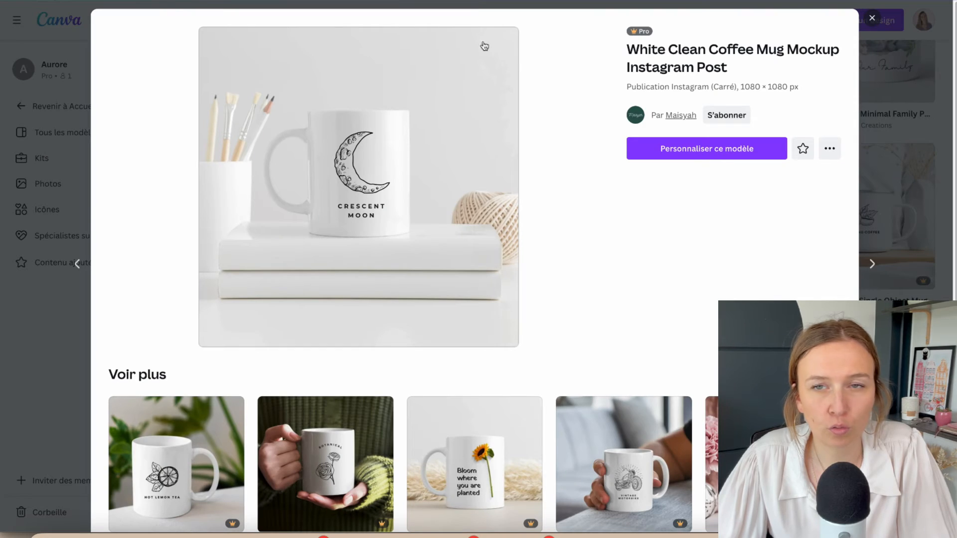
Step: Close the White Clean Coffee Mug Mockup template preview and return to the Canva home page
click(872, 18)
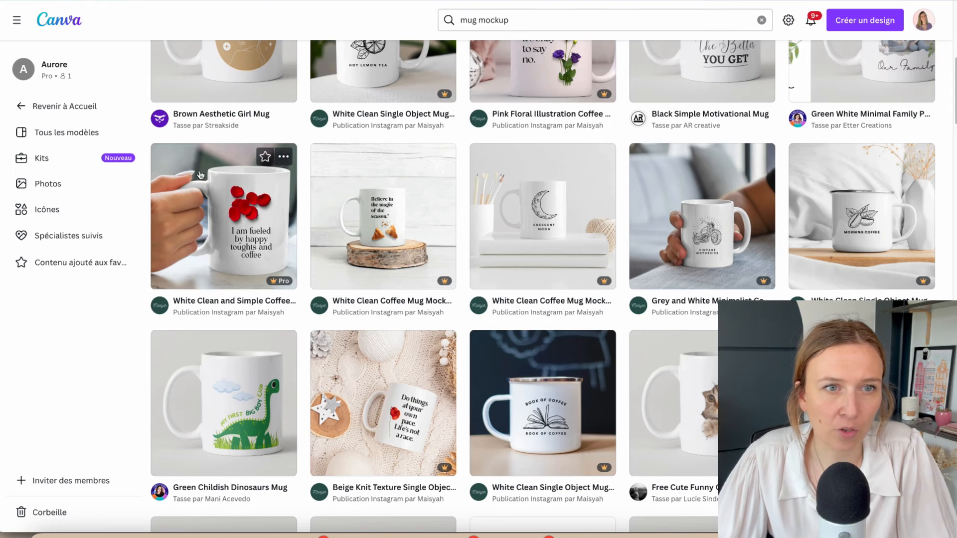
scroll(137, 189, up, 10)
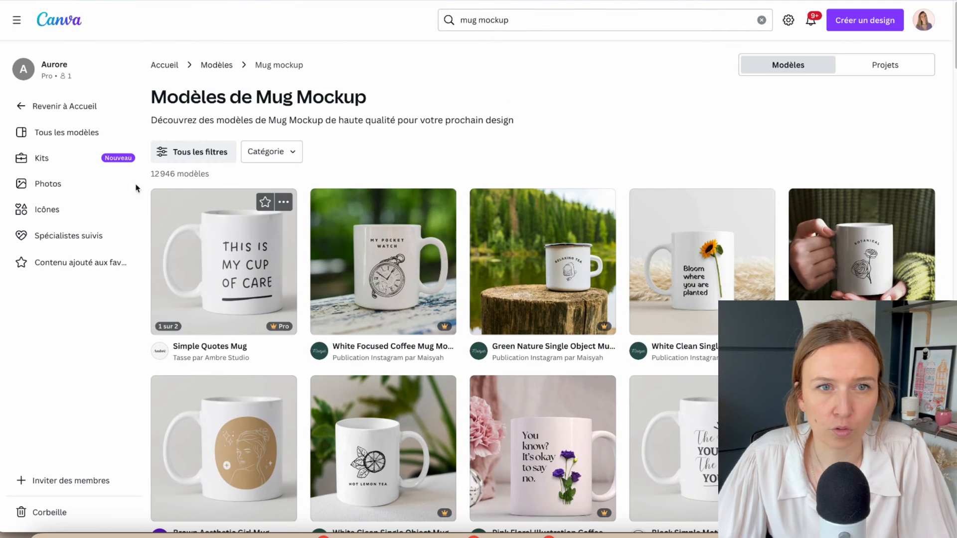
click(54, 27)
click(700, 115)
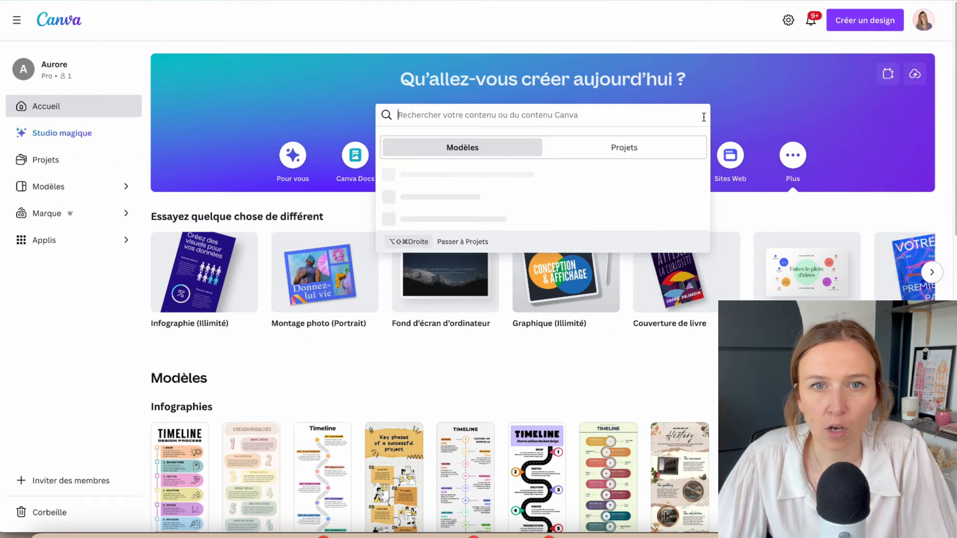
click(272, 109)
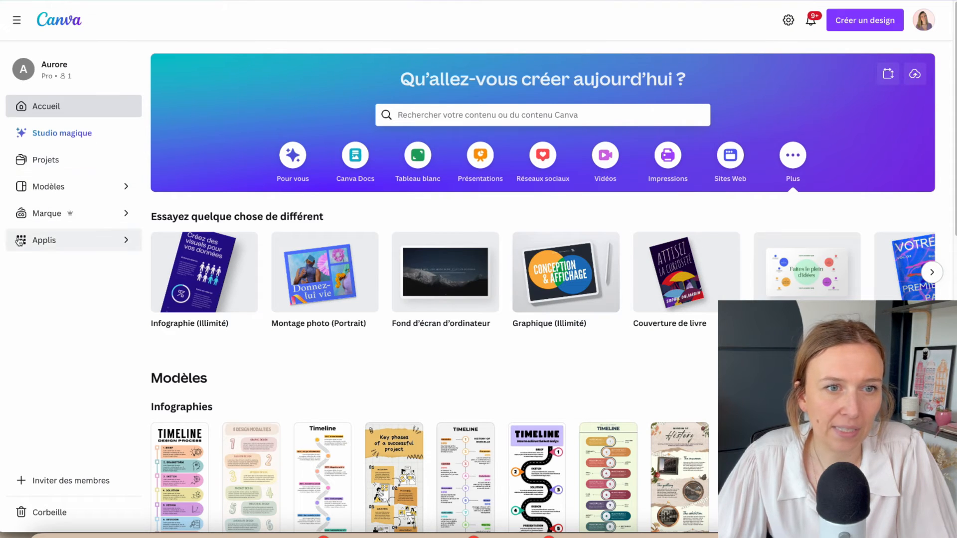
Step: Open the Mockups app from the home page, search it for "mug" and choose the Tasses suggestion
click(47, 241)
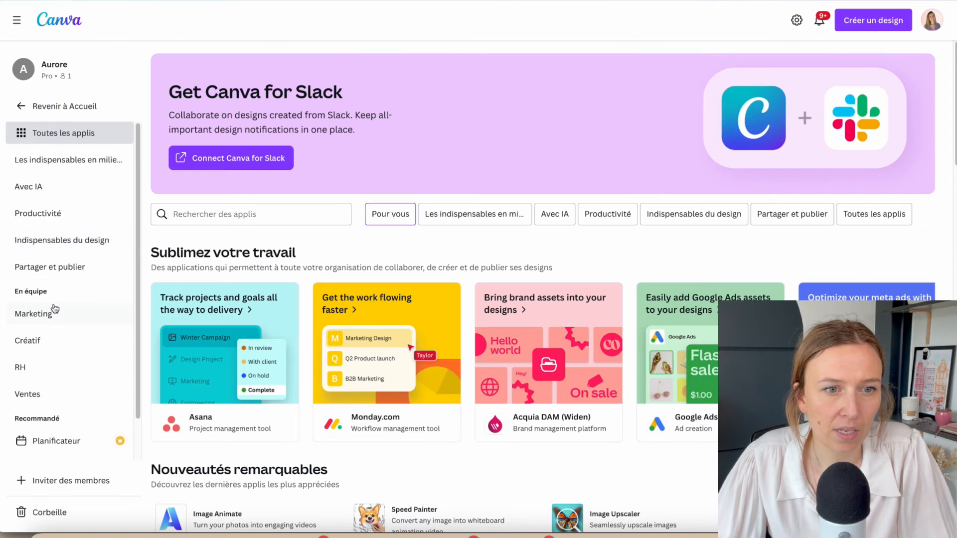
scroll(55, 309, down, 2)
click(49, 455)
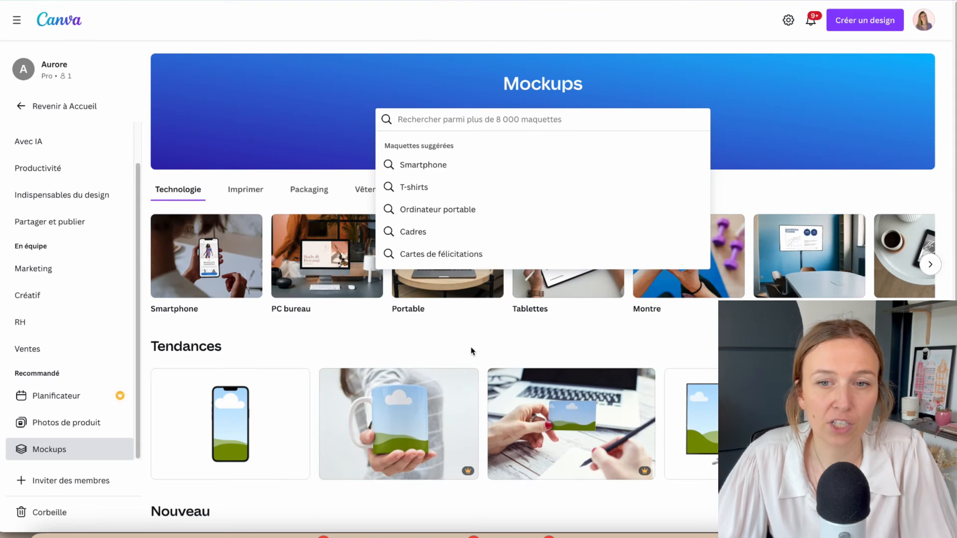
scroll(515, 363, down, 3)
scroll(517, 366, up, 3)
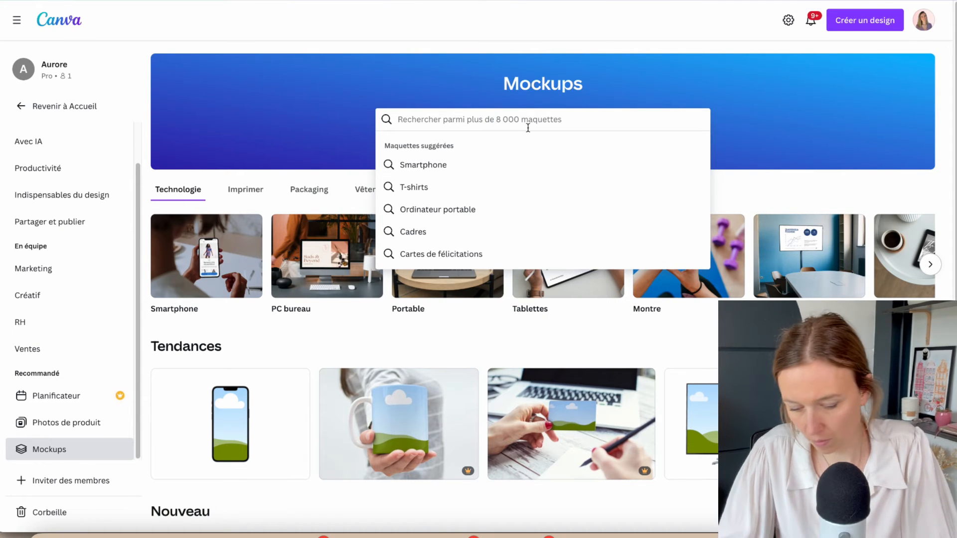
text(mug)
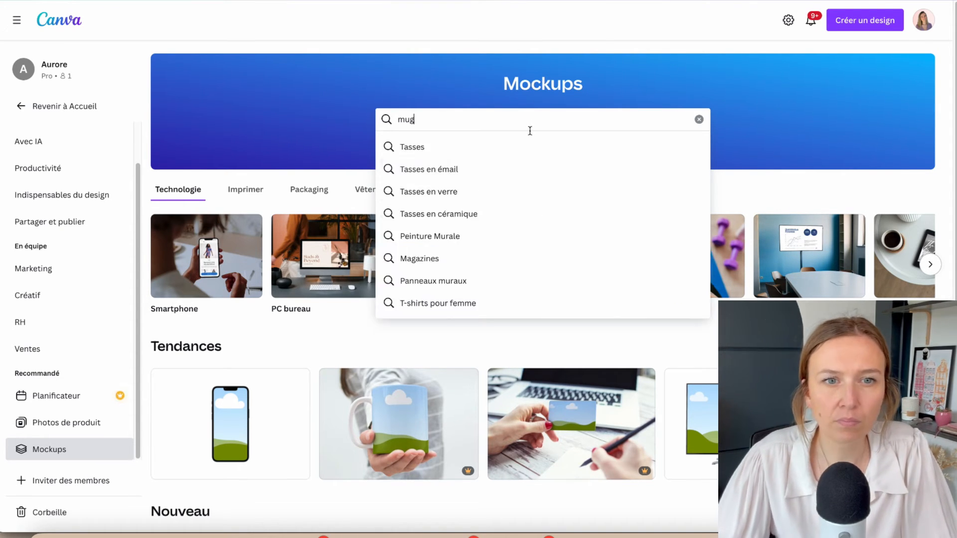
click(553, 146)
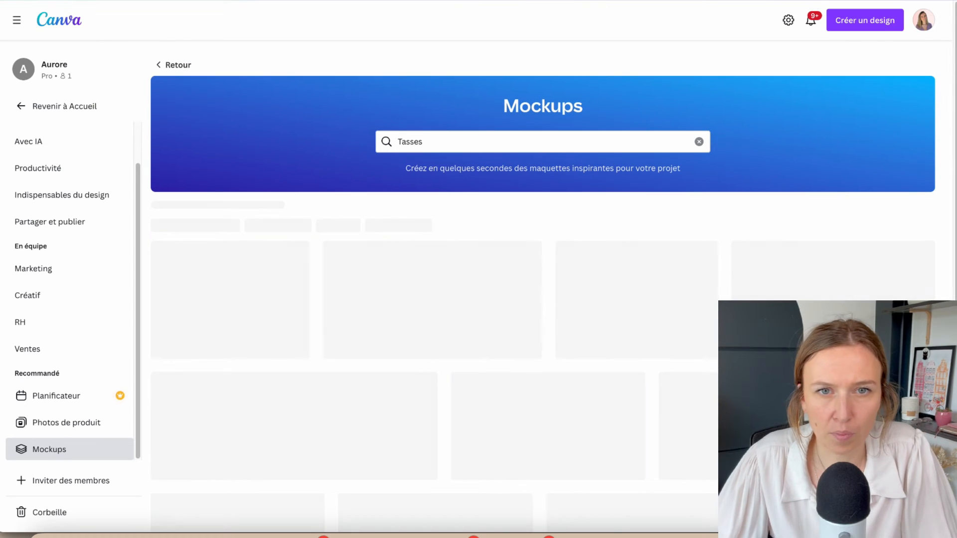
Step: Open the Tasses mockup of hands in a white knit sweater holding a mug and apply the uploaded MAMAN image to it
scroll(500, 313, down, 3)
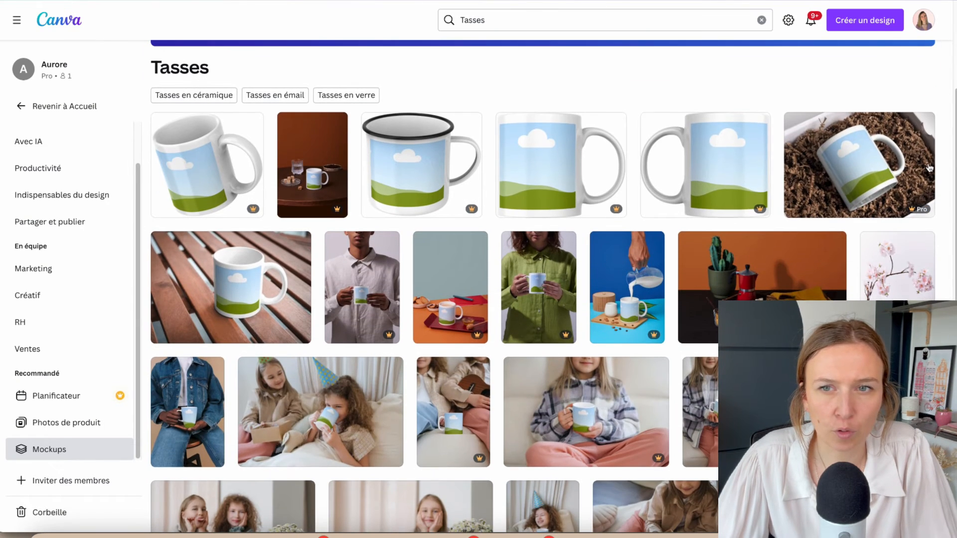
scroll(325, 264, down, 10)
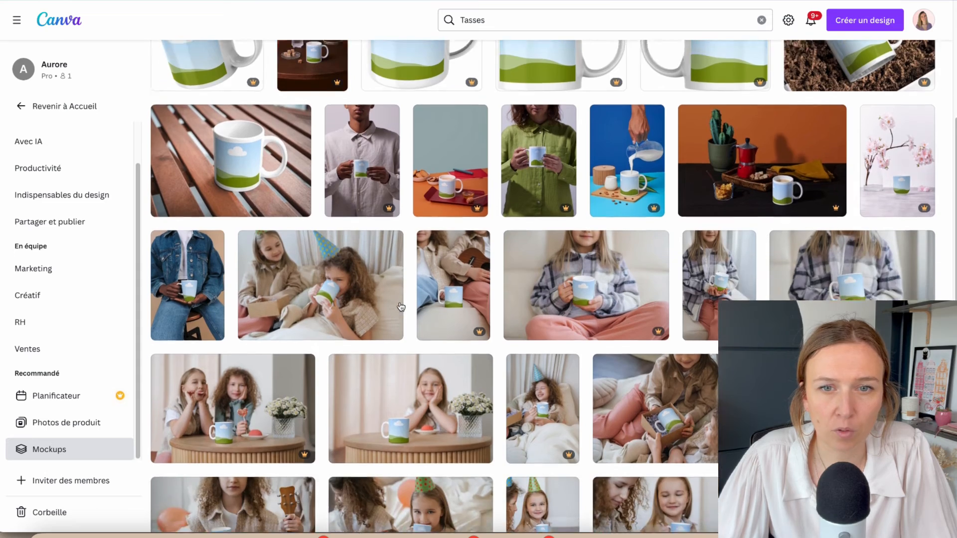
scroll(401, 306, down, 7)
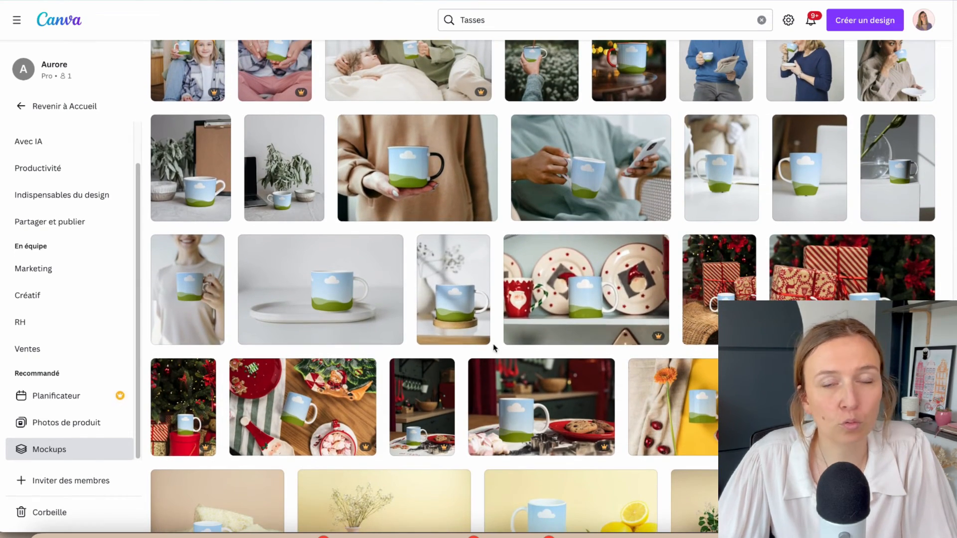
scroll(518, 342, down, 6)
scroll(520, 344, down, 7)
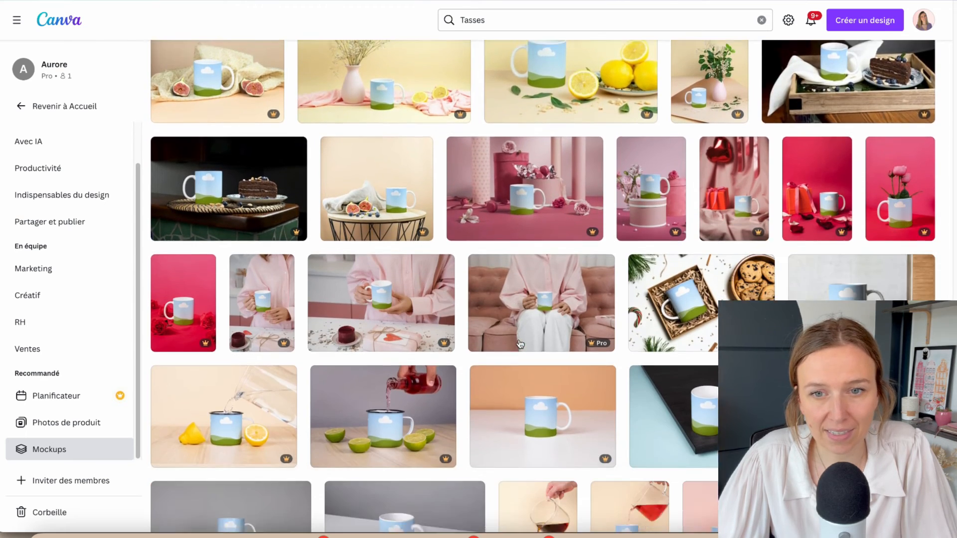
scroll(519, 344, down, 1)
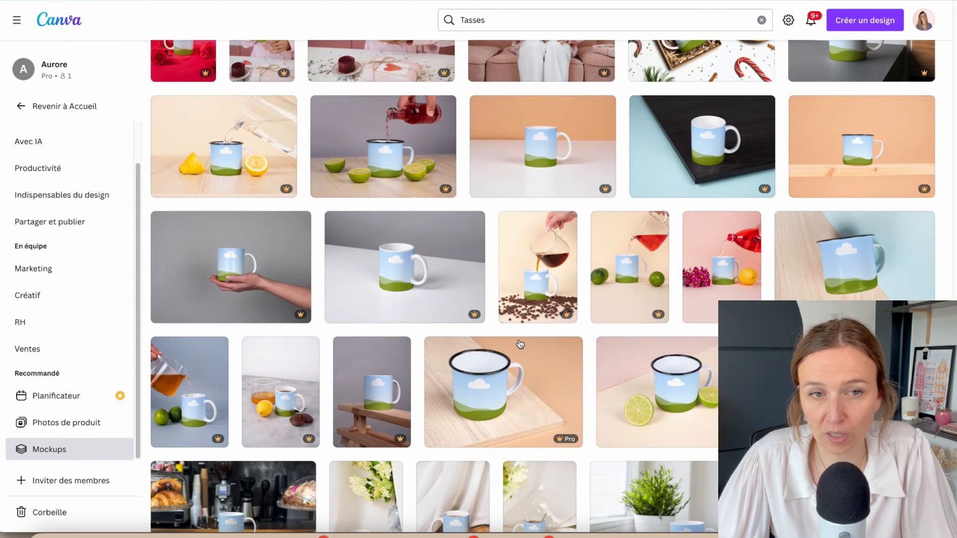
scroll(520, 344, down, 5)
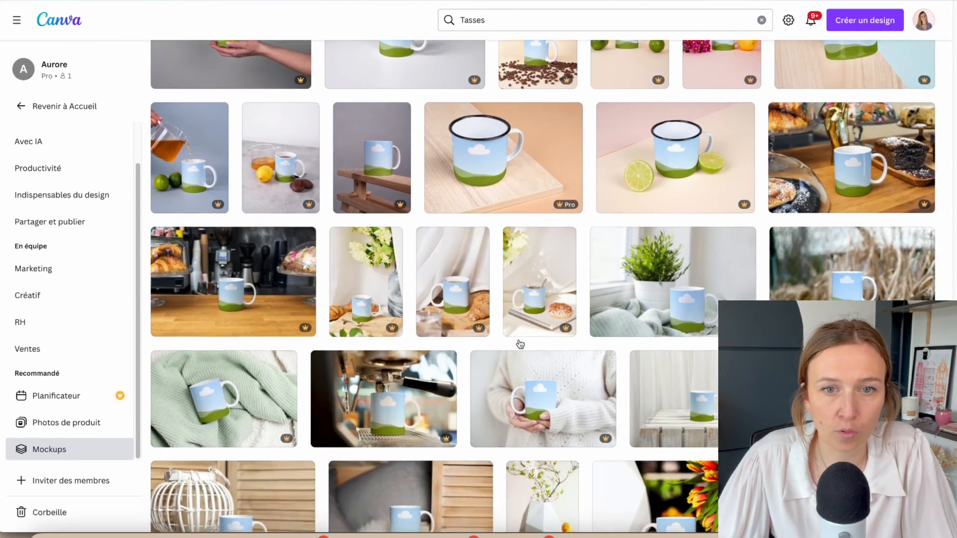
scroll(520, 343, down, 3)
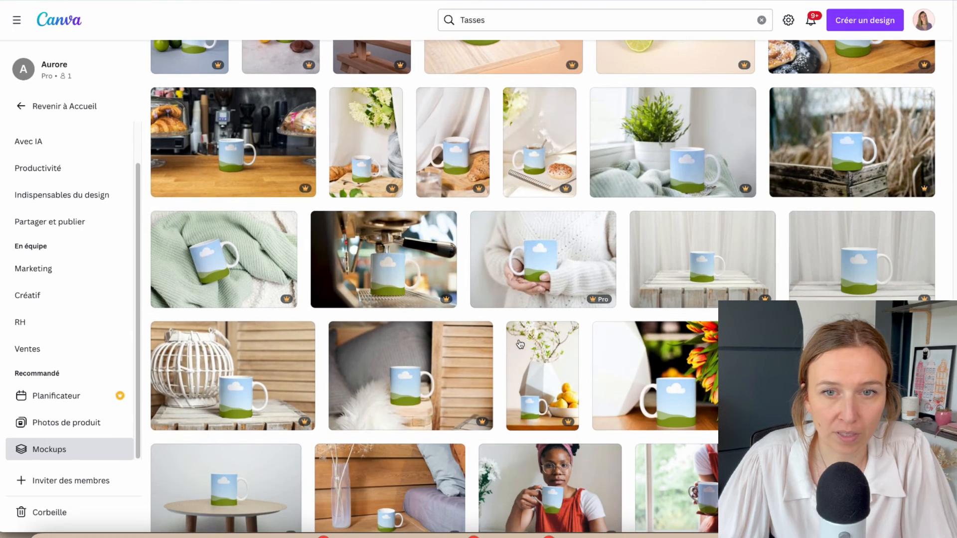
click(548, 263)
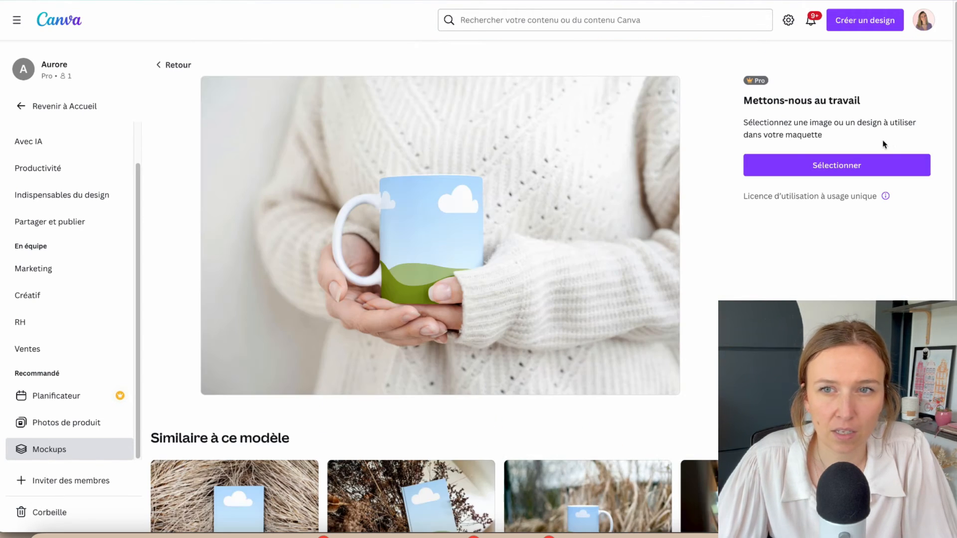
click(829, 165)
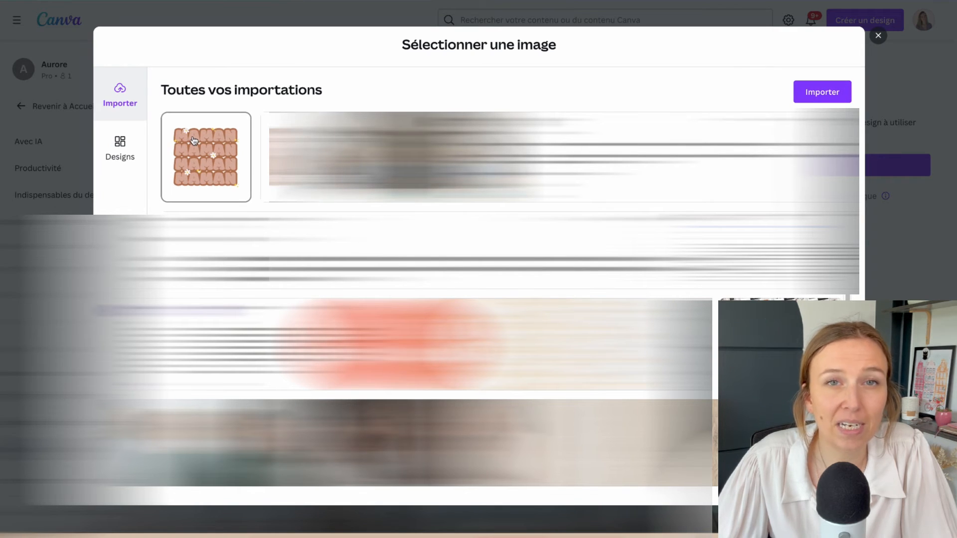
click(192, 157)
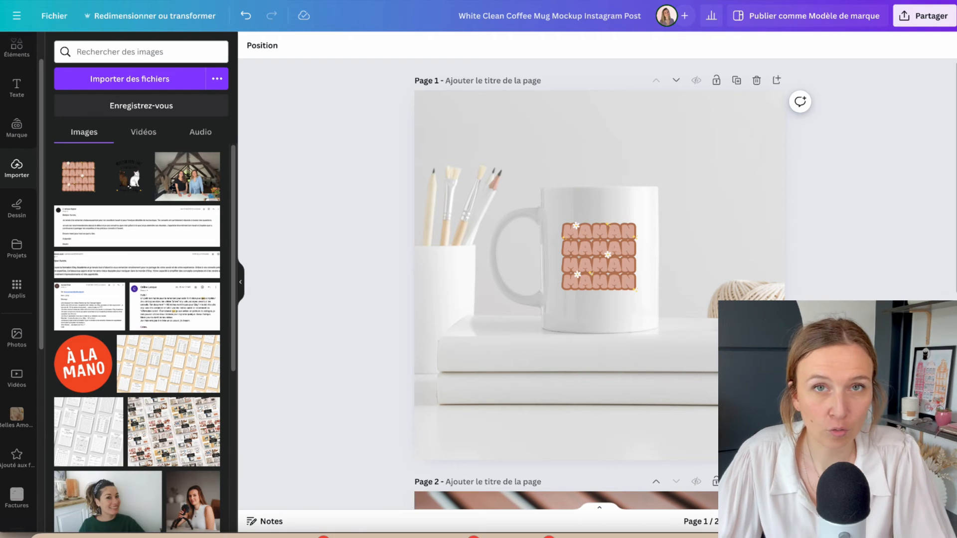
Step: Move the MAMAN design off the page 1 mug and reposition it on the mug's front
drag(597, 268, 723, 269)
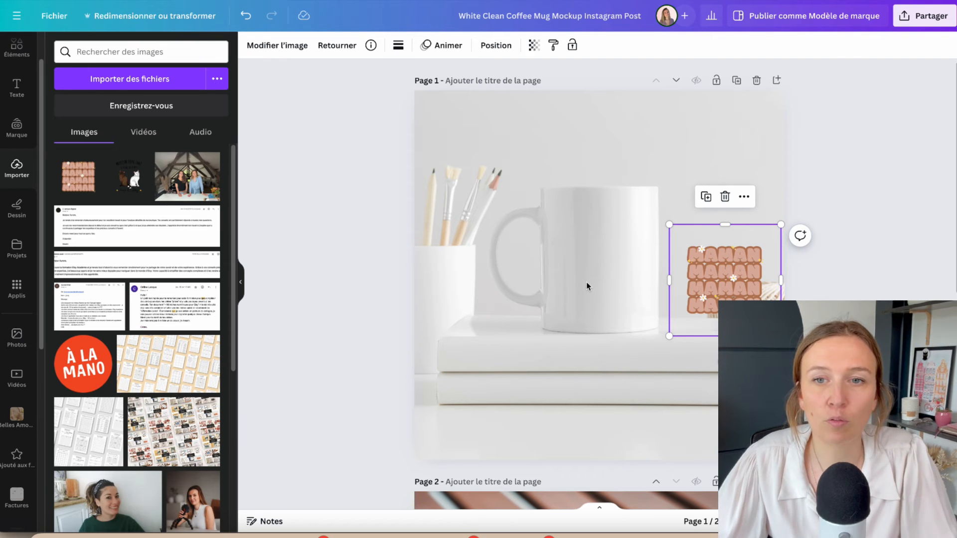
drag(726, 296, 601, 276)
click(825, 285)
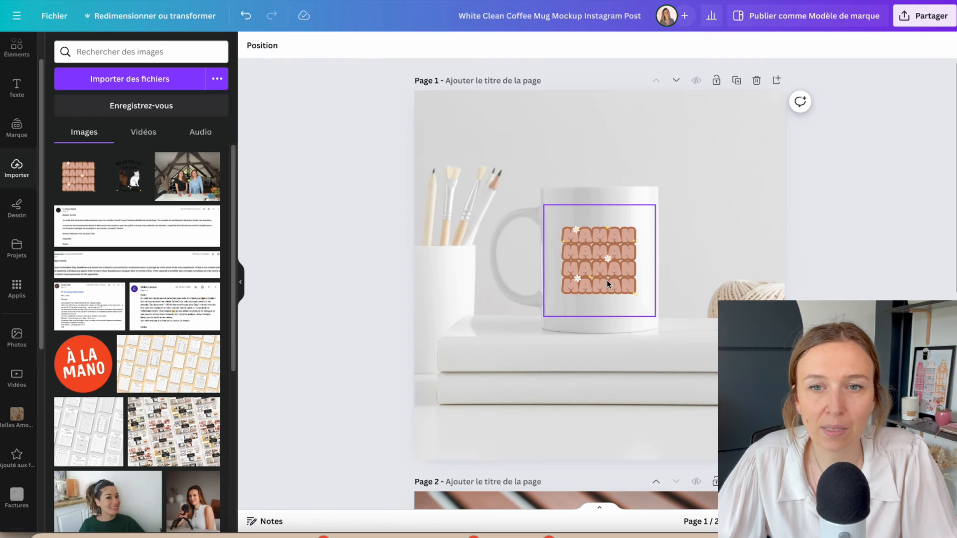
Step: Set the transparency of the MAMAN design on the page 1 mug to 85
scroll(606, 279, down, 5)
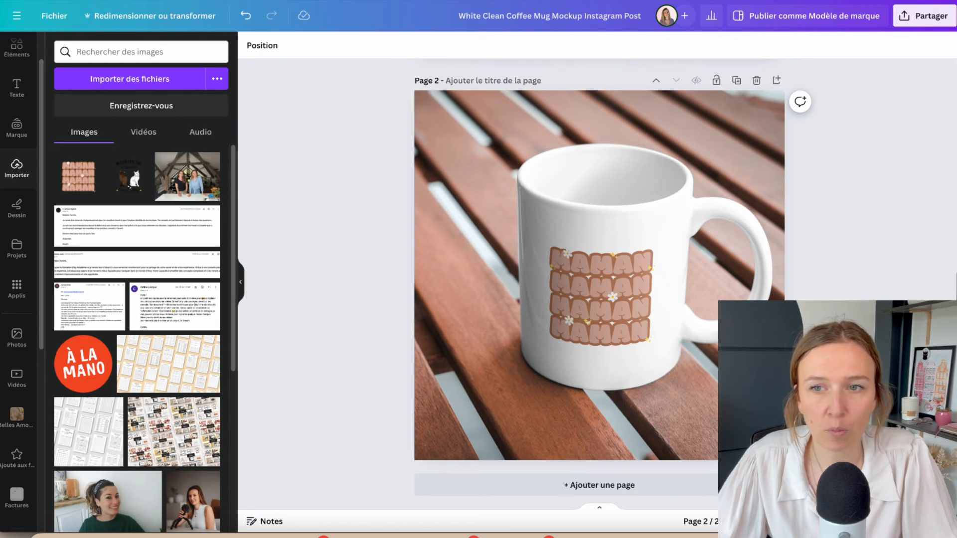
scroll(540, 245, up, 5)
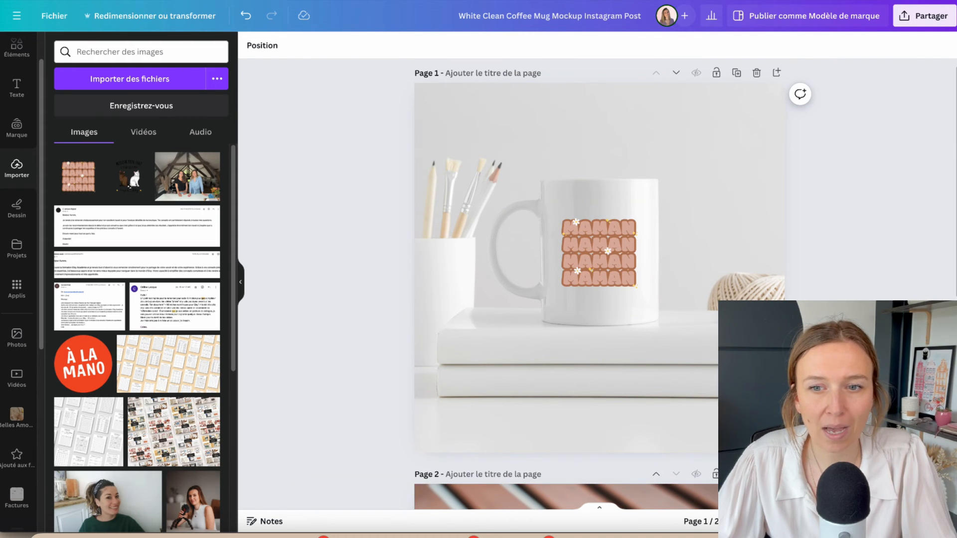
scroll(599, 276, up, 5)
scroll(563, 274, up, 2)
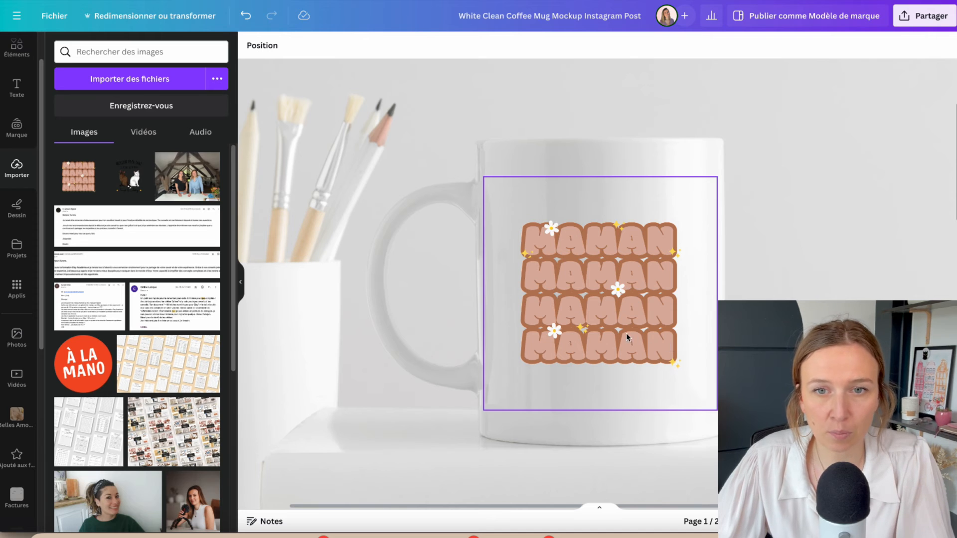
click(600, 307)
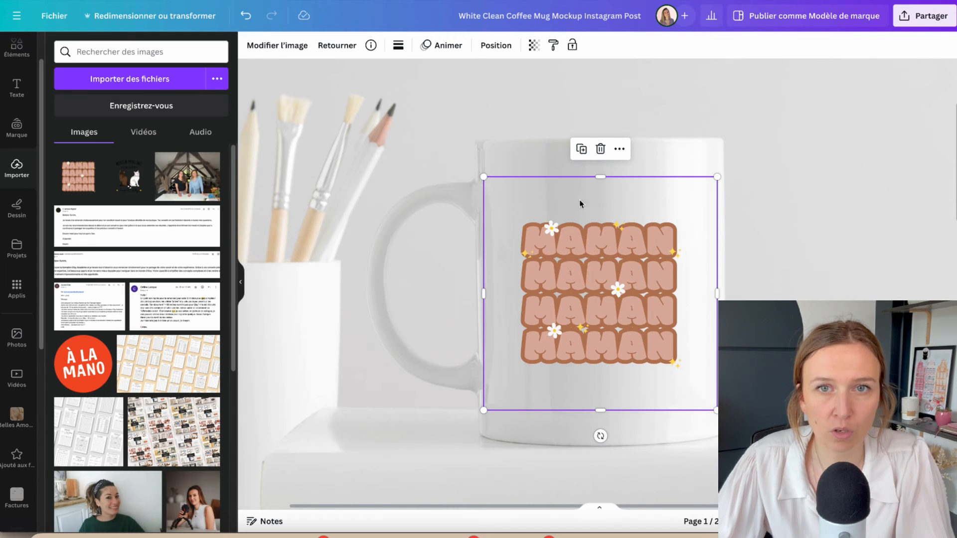
click(532, 46)
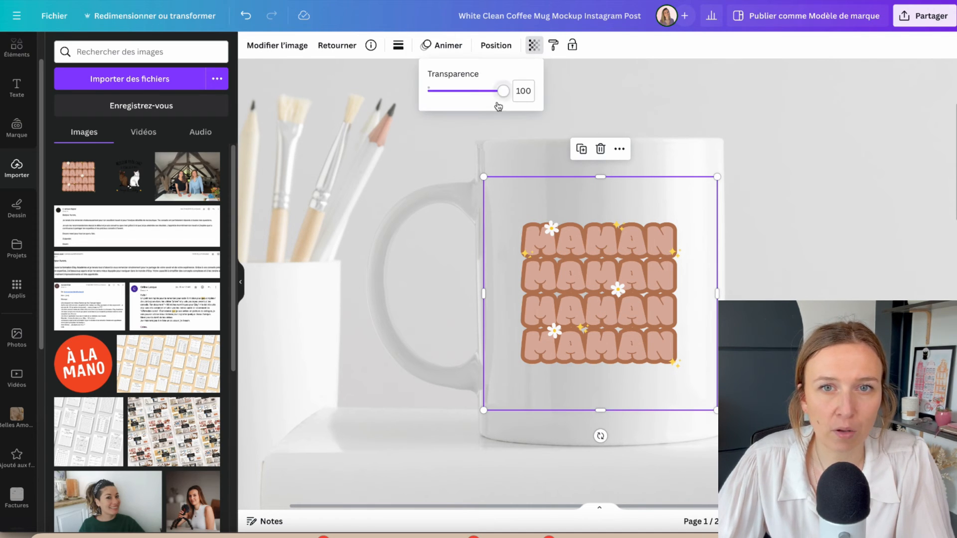
drag(504, 96, 493, 97)
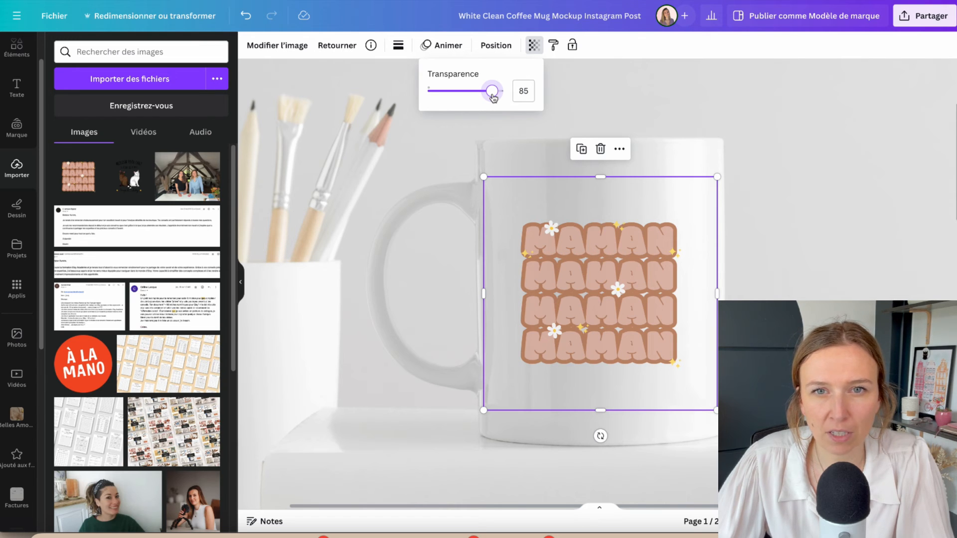
click(818, 189)
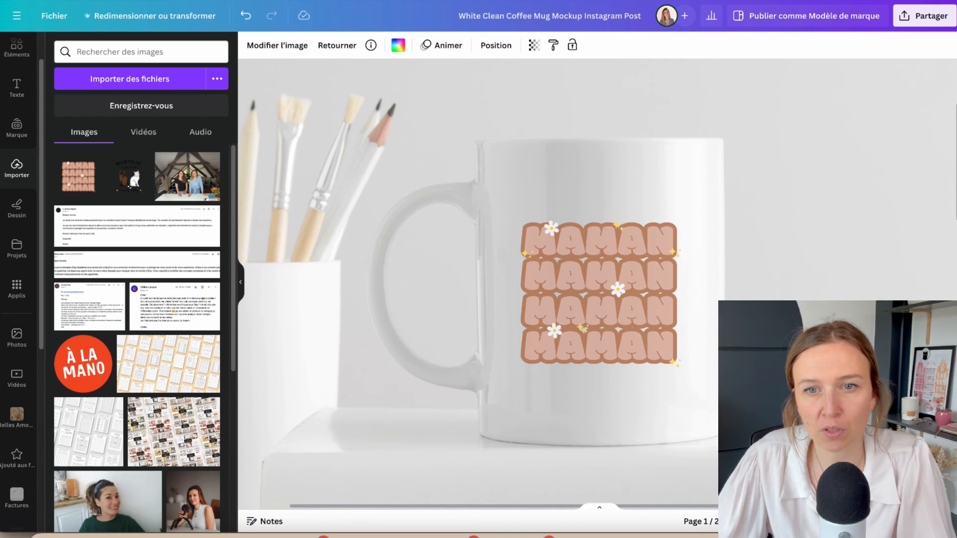
Step: Configure the download of both mug mockup pages as JPG with size 1.625 and quality 100
scroll(905, 187, down, 5)
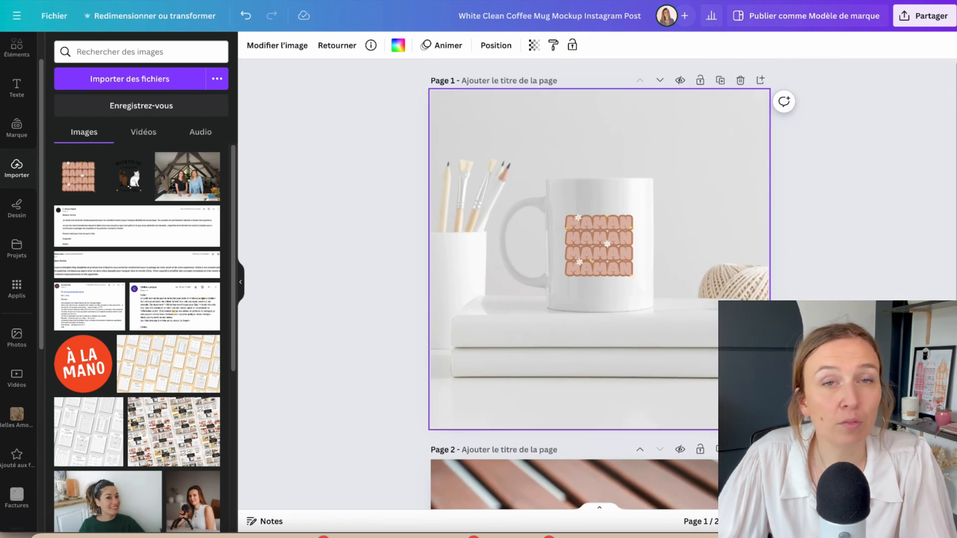
click(931, 20)
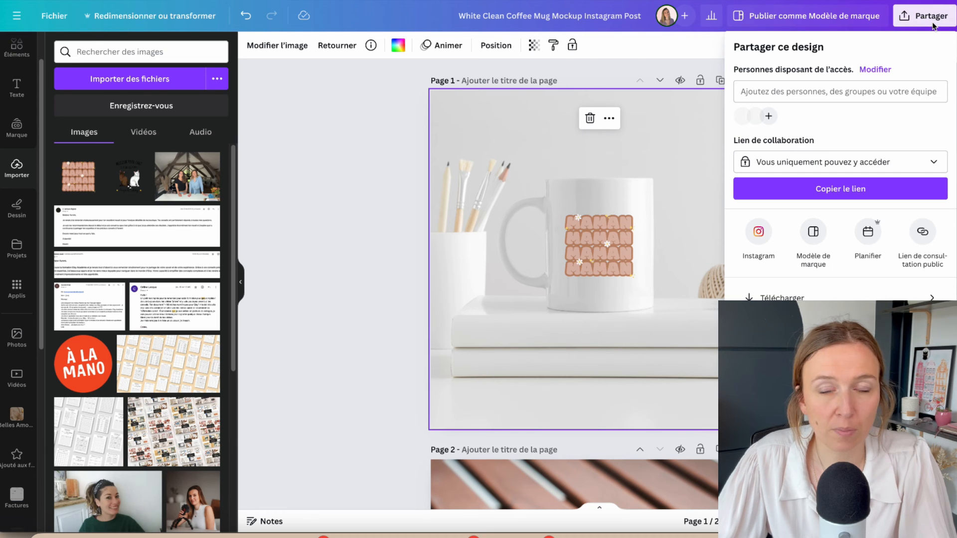
click(797, 298)
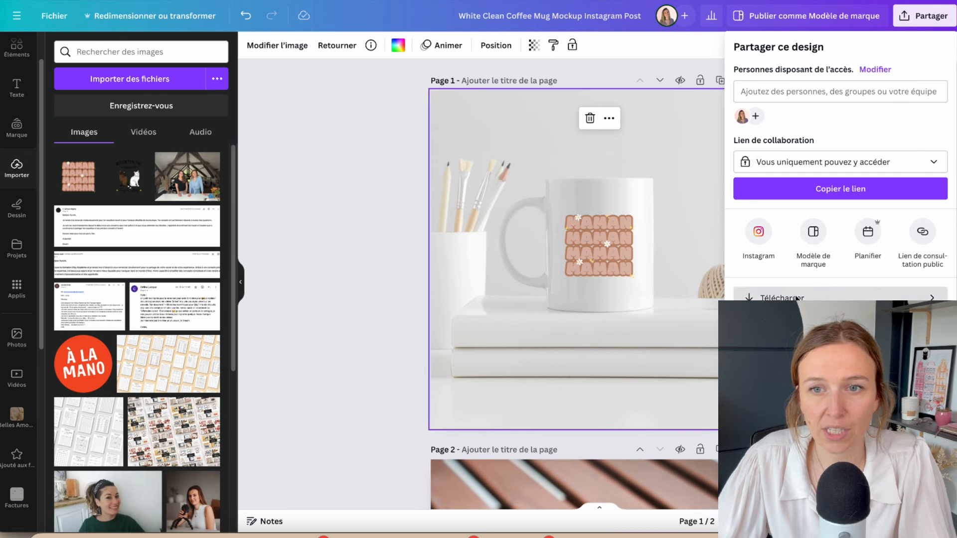
click(836, 92)
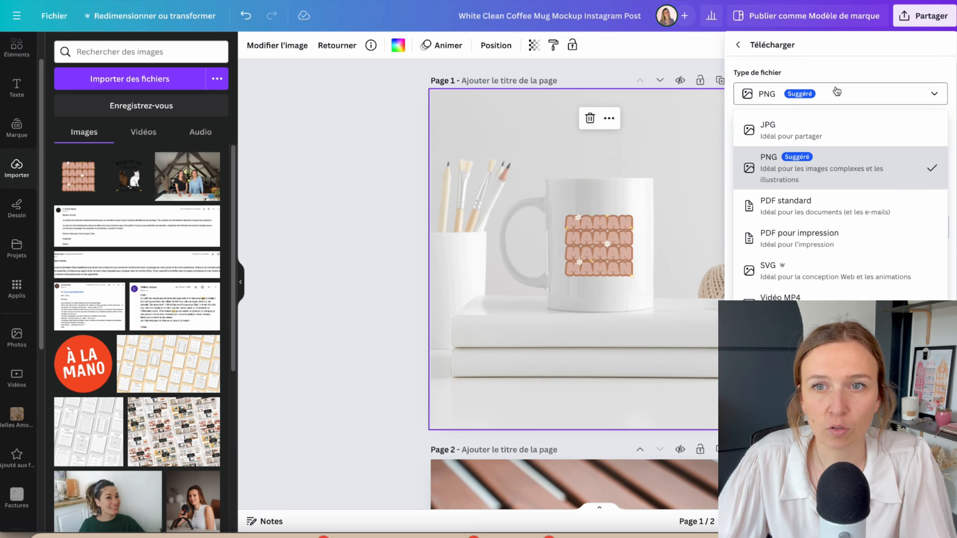
click(780, 133)
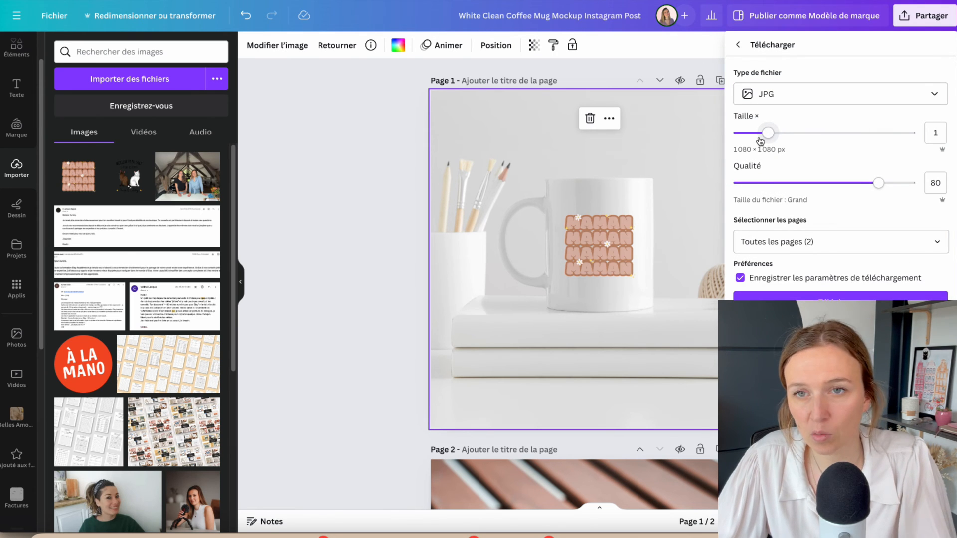
drag(879, 183, 915, 183)
drag(772, 138, 812, 138)
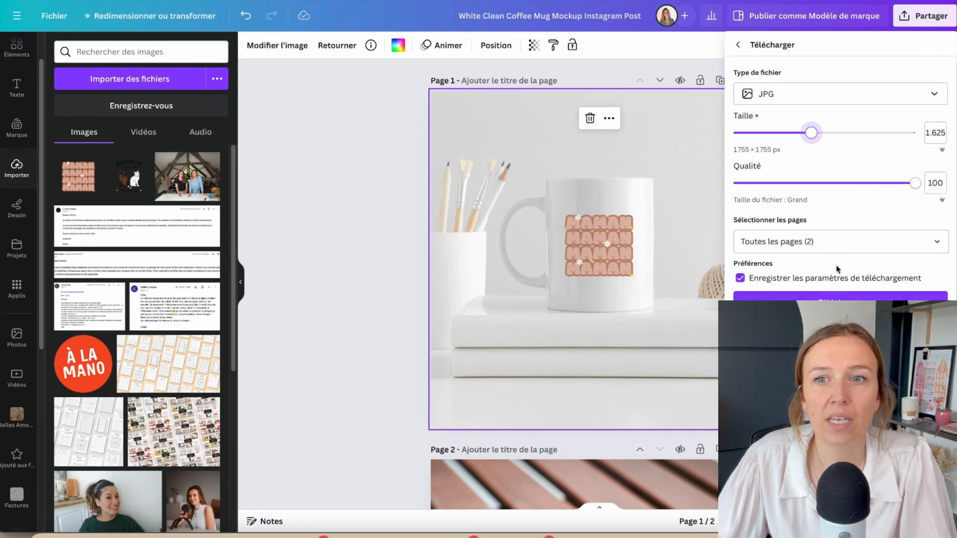
click(835, 244)
key(Escape)
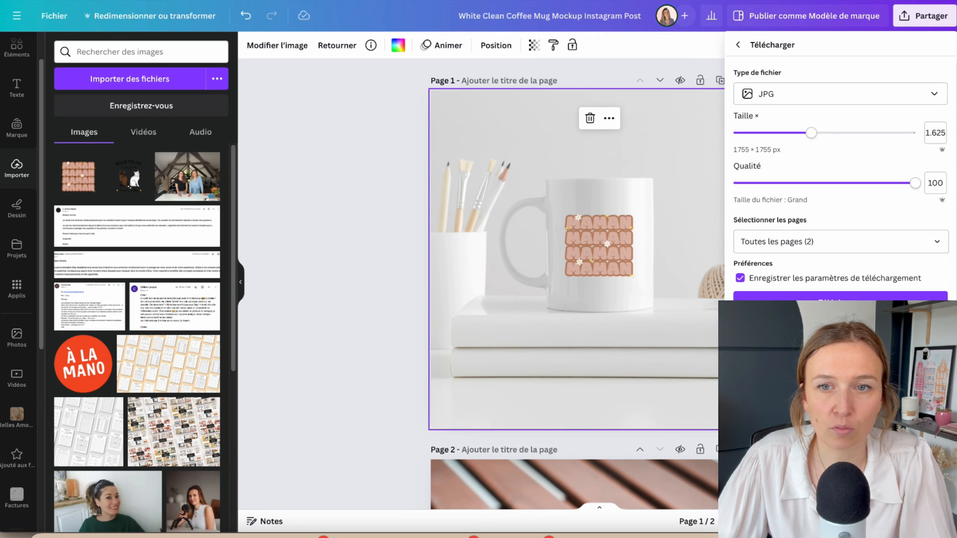